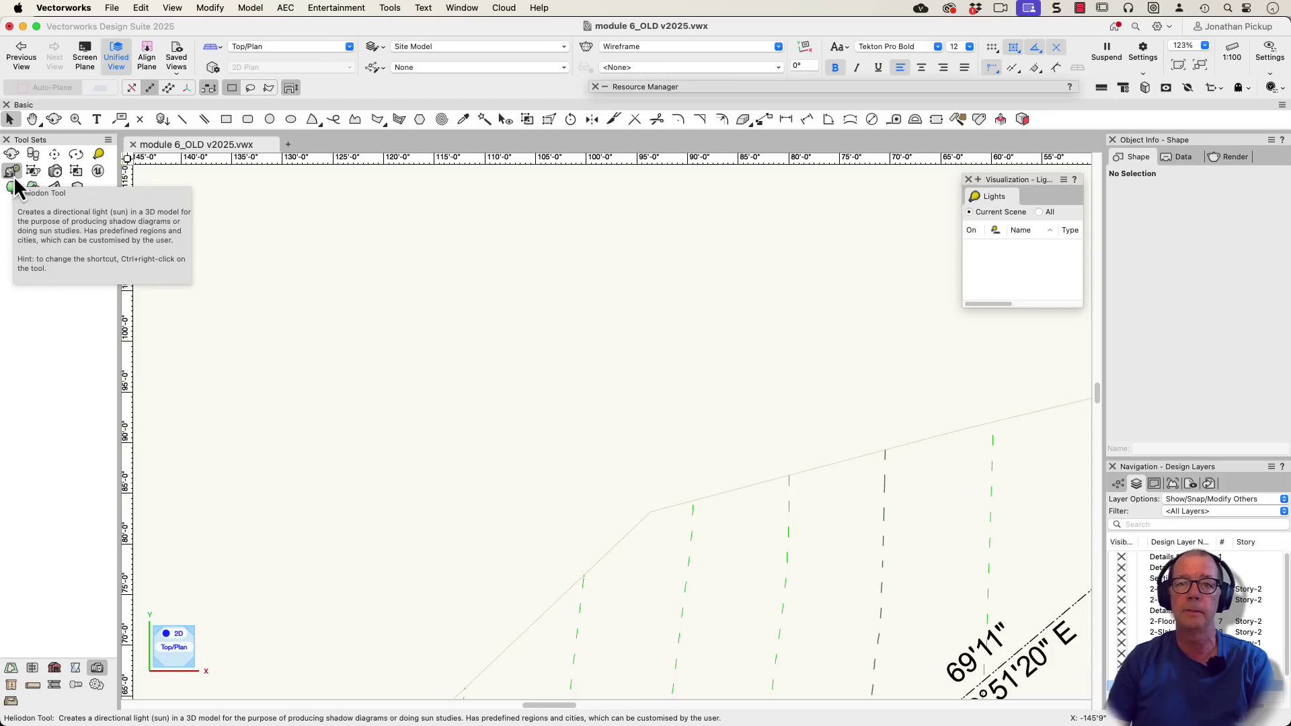
Open the Heliodon tool's settings and choose New Zealand as the location region.
left_click(12, 175)
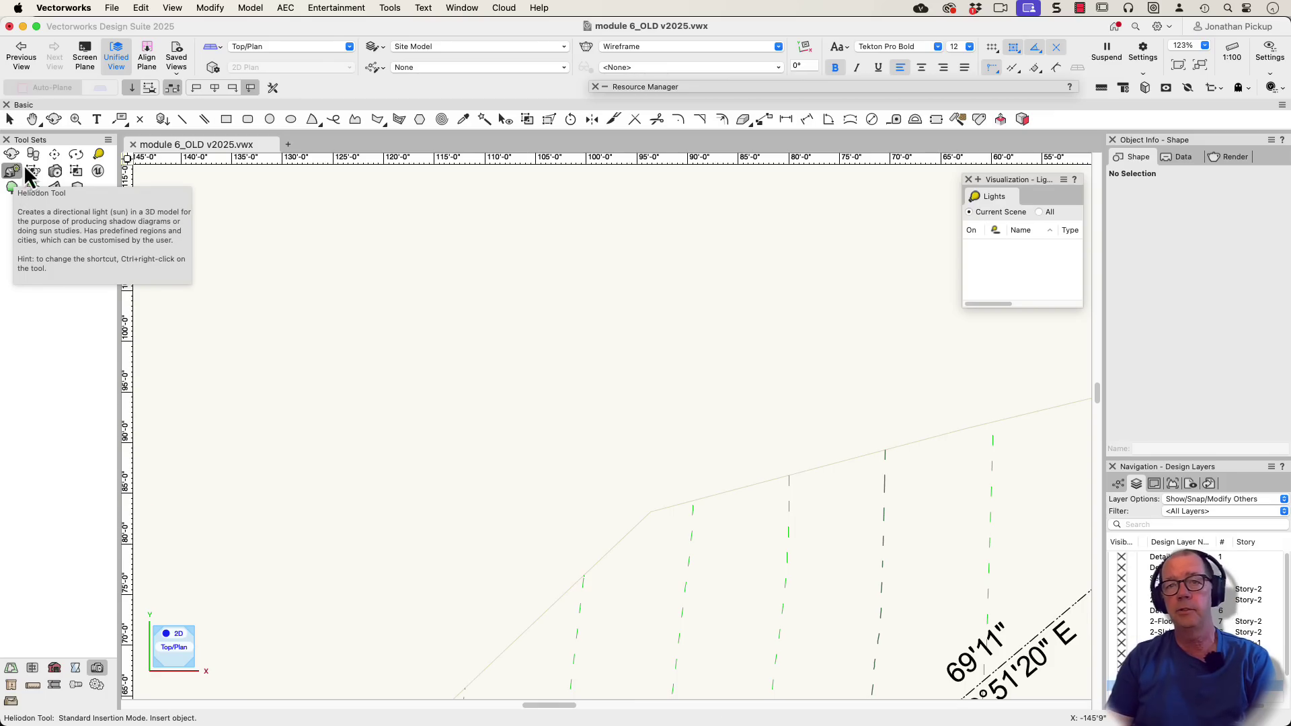
left_click(273, 88)
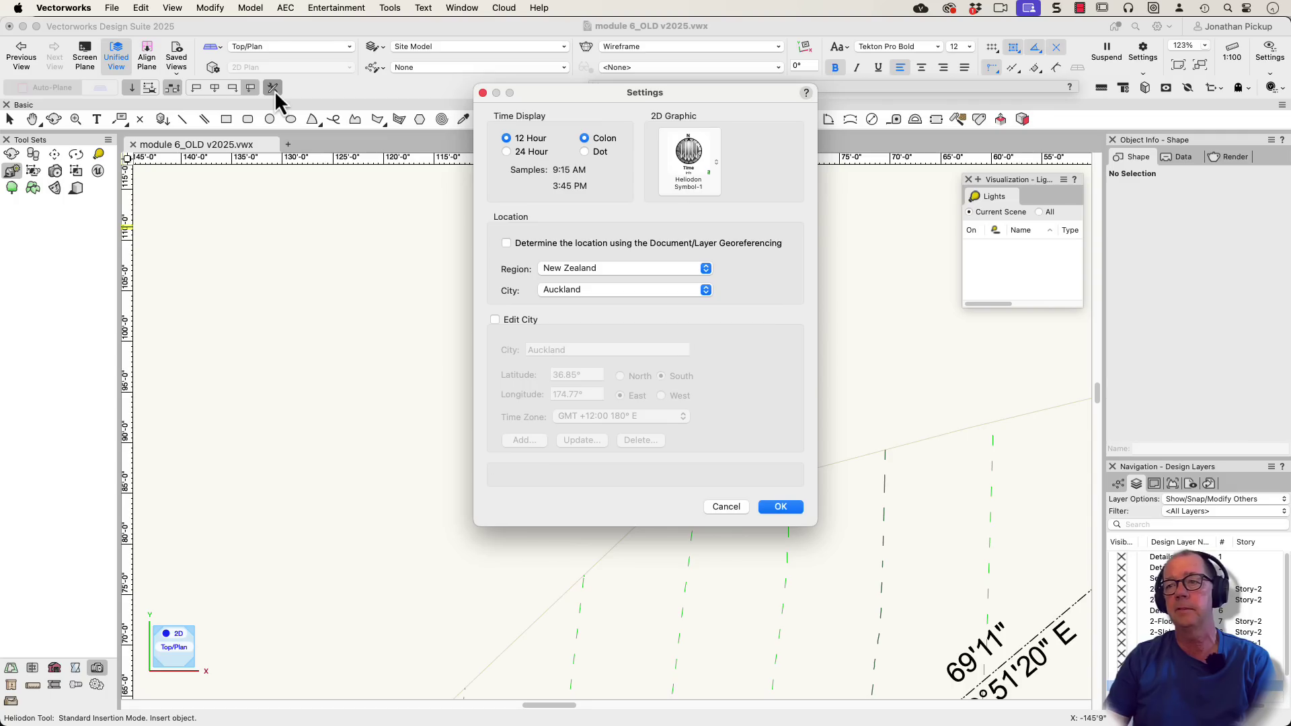
left_click(616, 269)
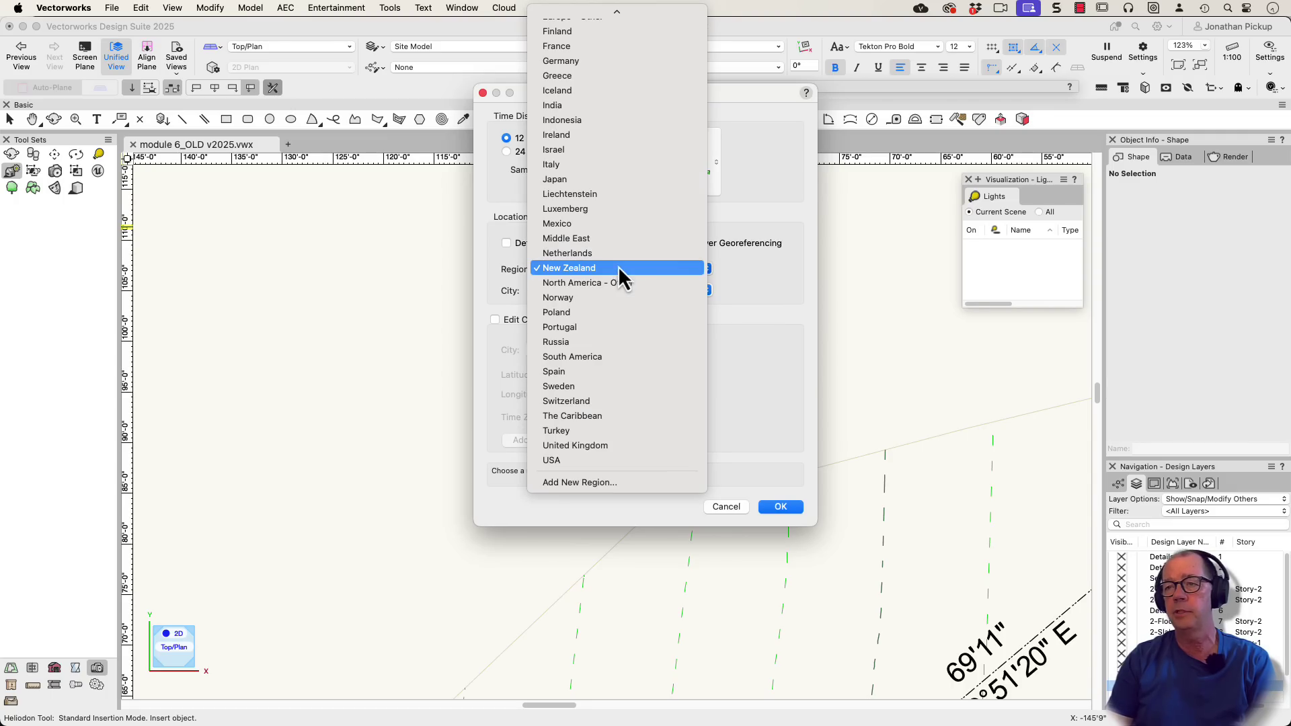
left_click(609, 272)
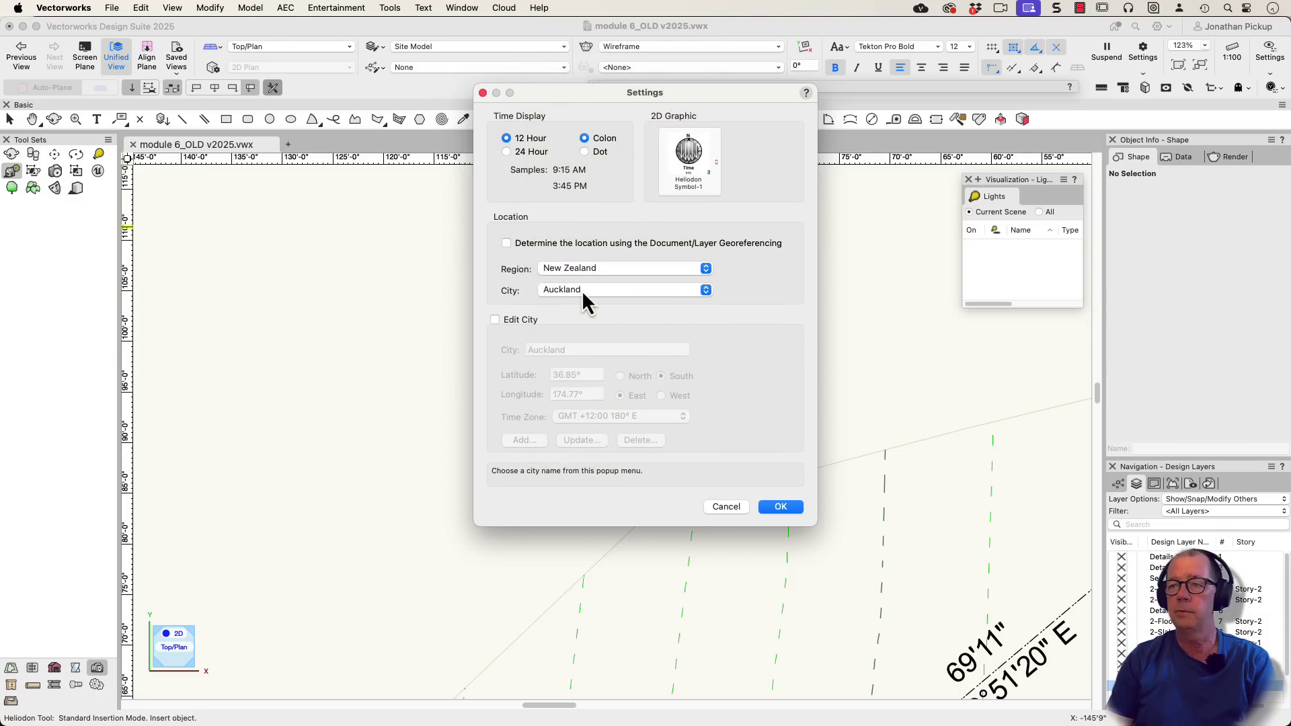
Try Baton Rouge in the USA region as the heliodon location and enable editing of the city's details.
left_click(574, 267)
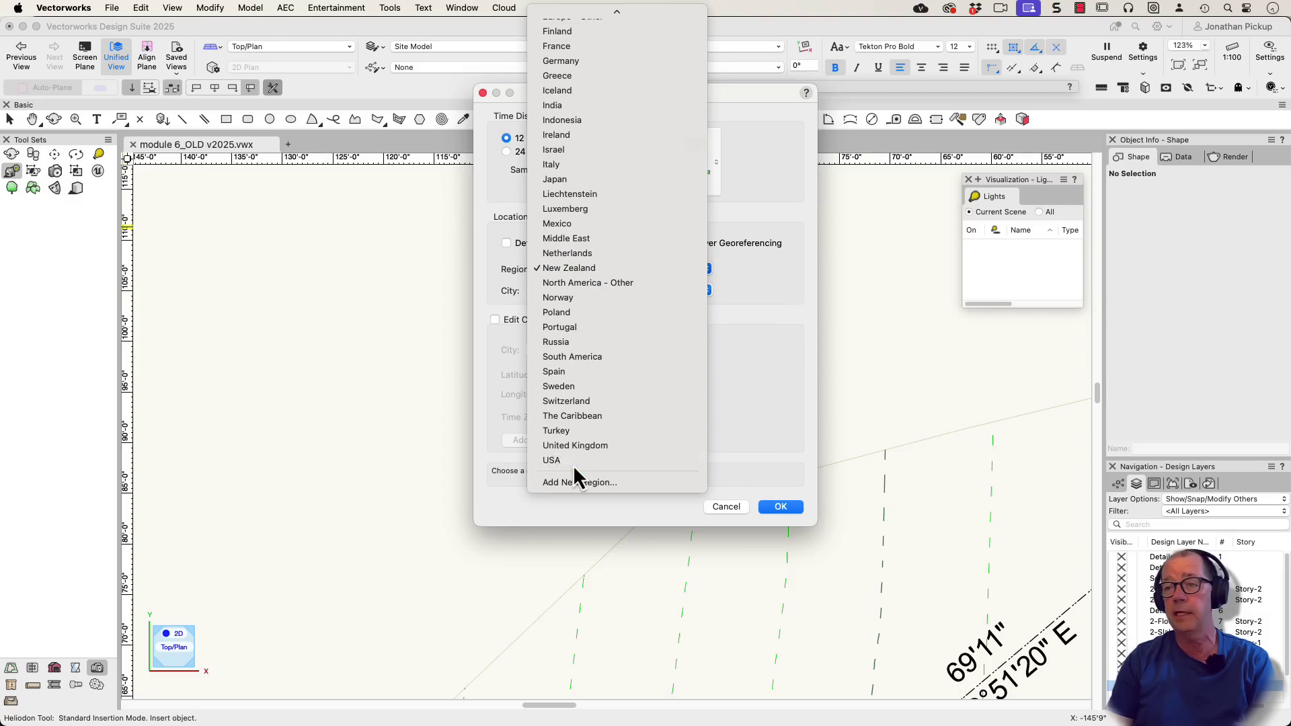
left_click(571, 459)
left_click(568, 294)
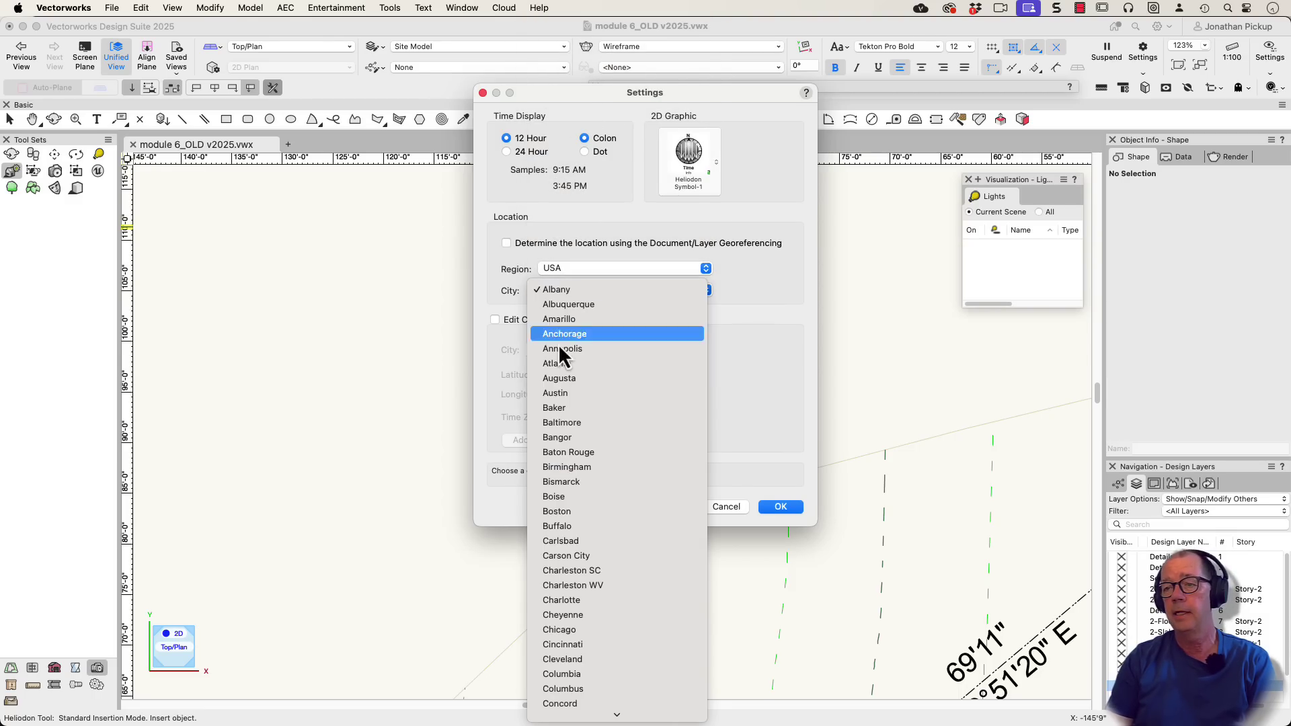
left_click(566, 452)
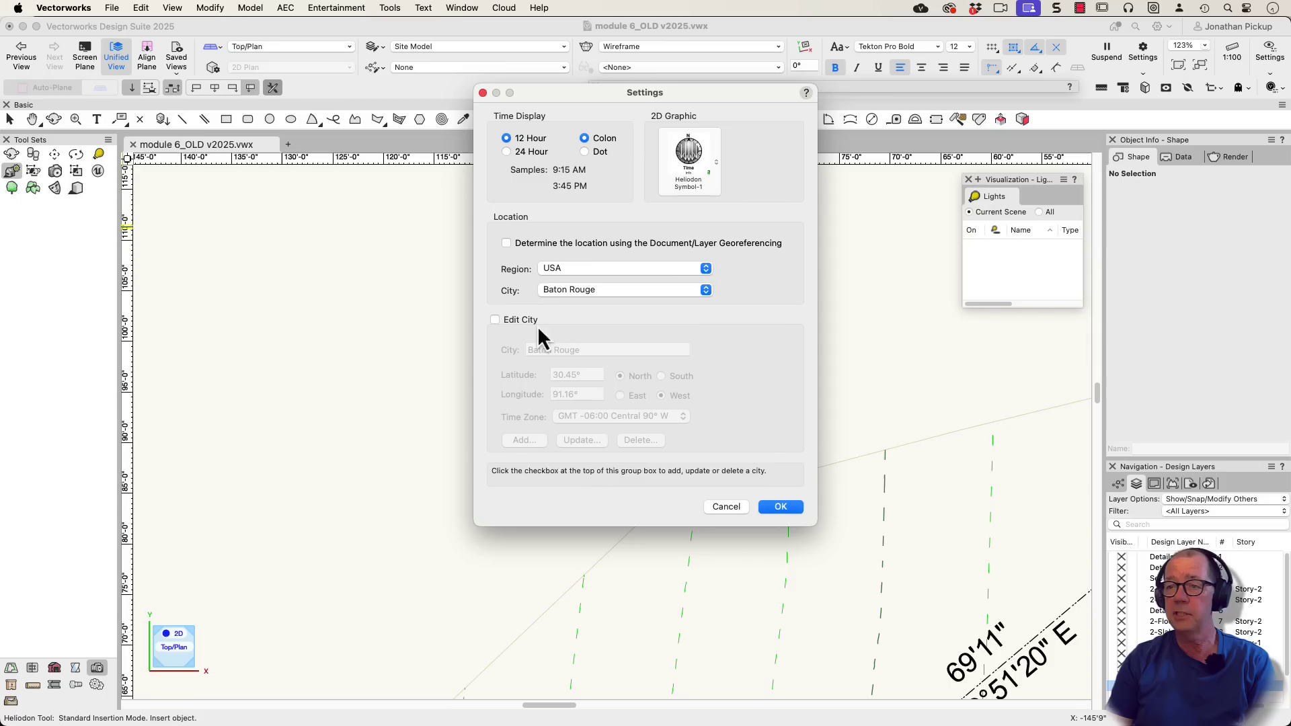
left_click(508, 326)
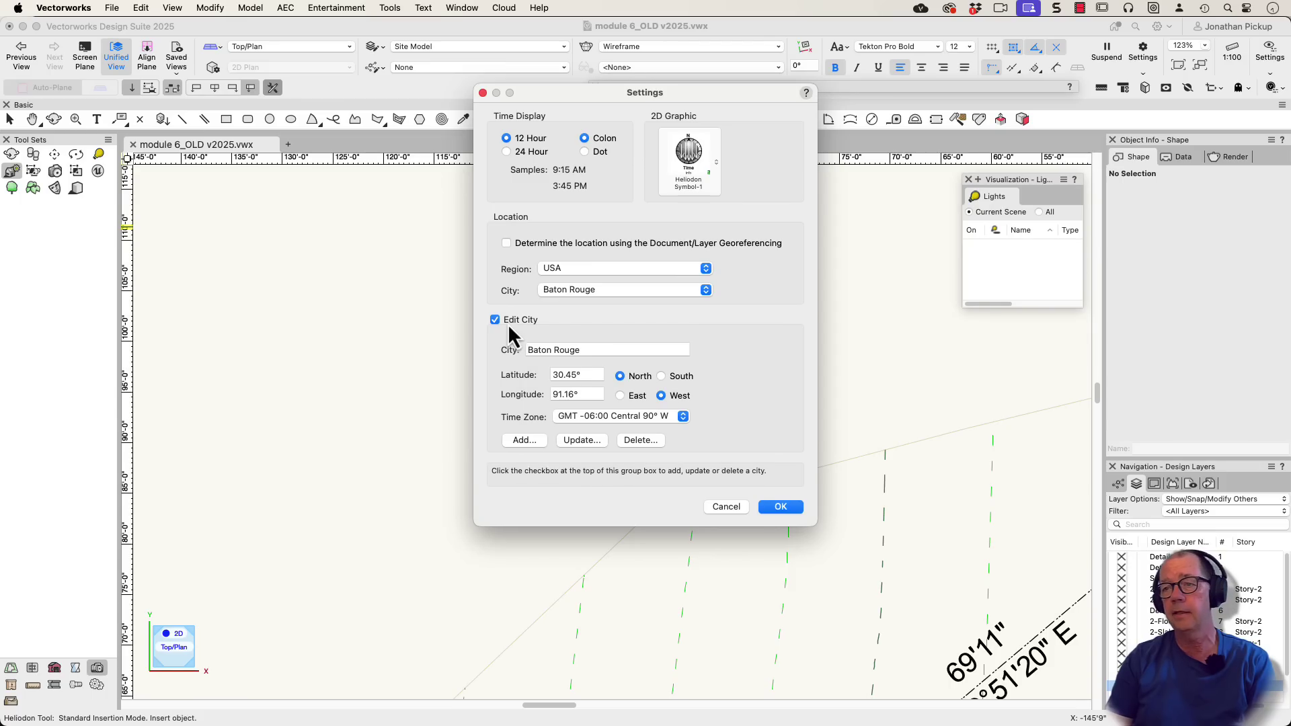
Set the heliodon location to Auckland in the New Zealand region and turn off city editing.
left_click(558, 268)
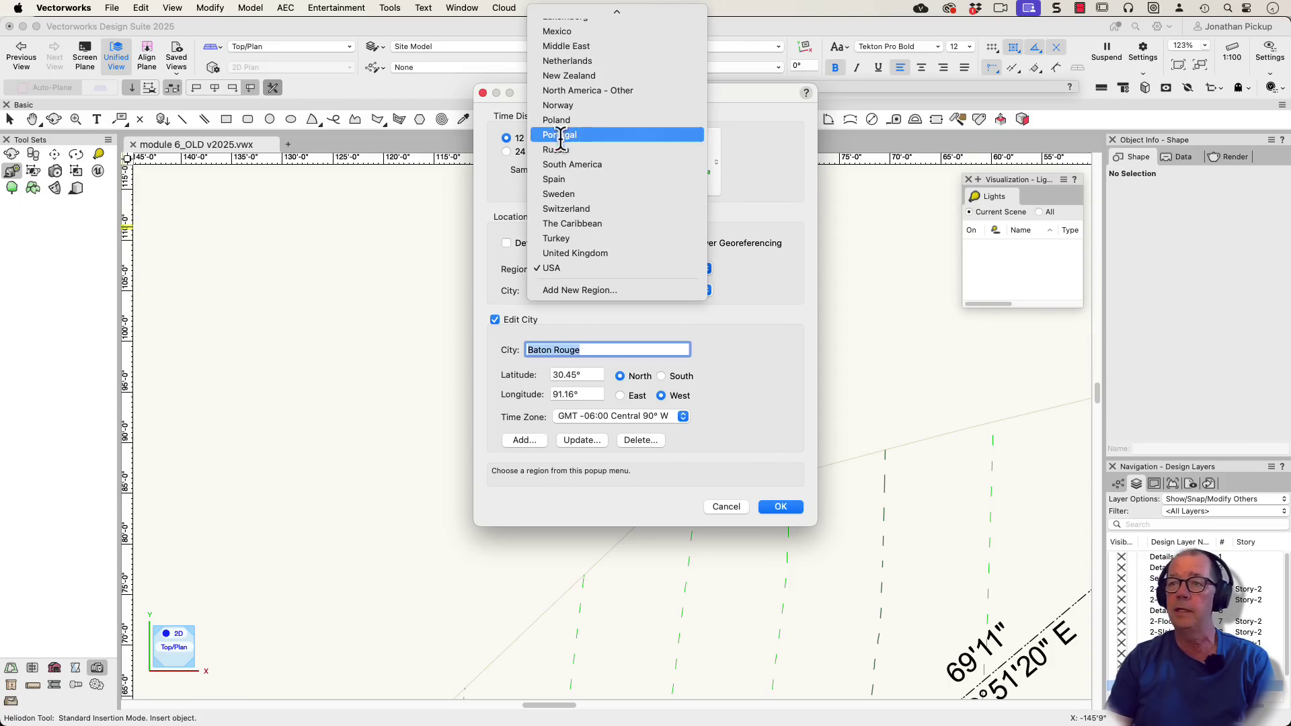
left_click(568, 76)
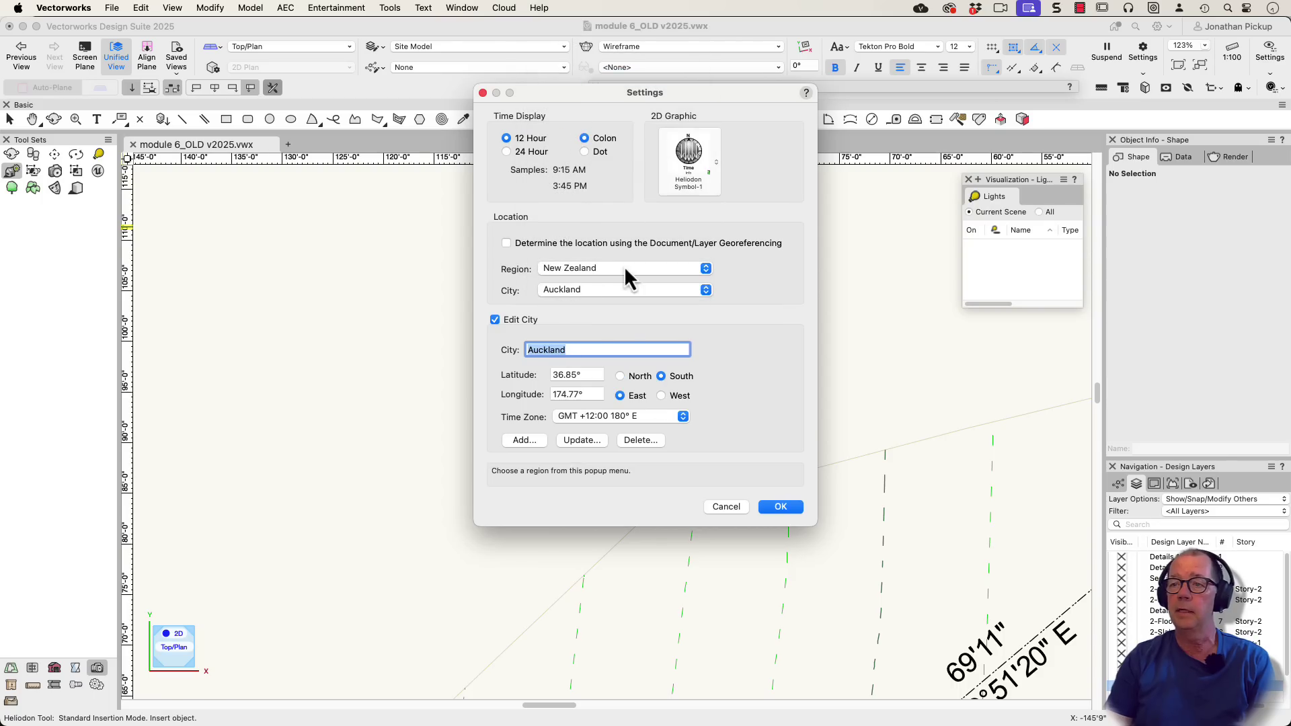
left_click(576, 291)
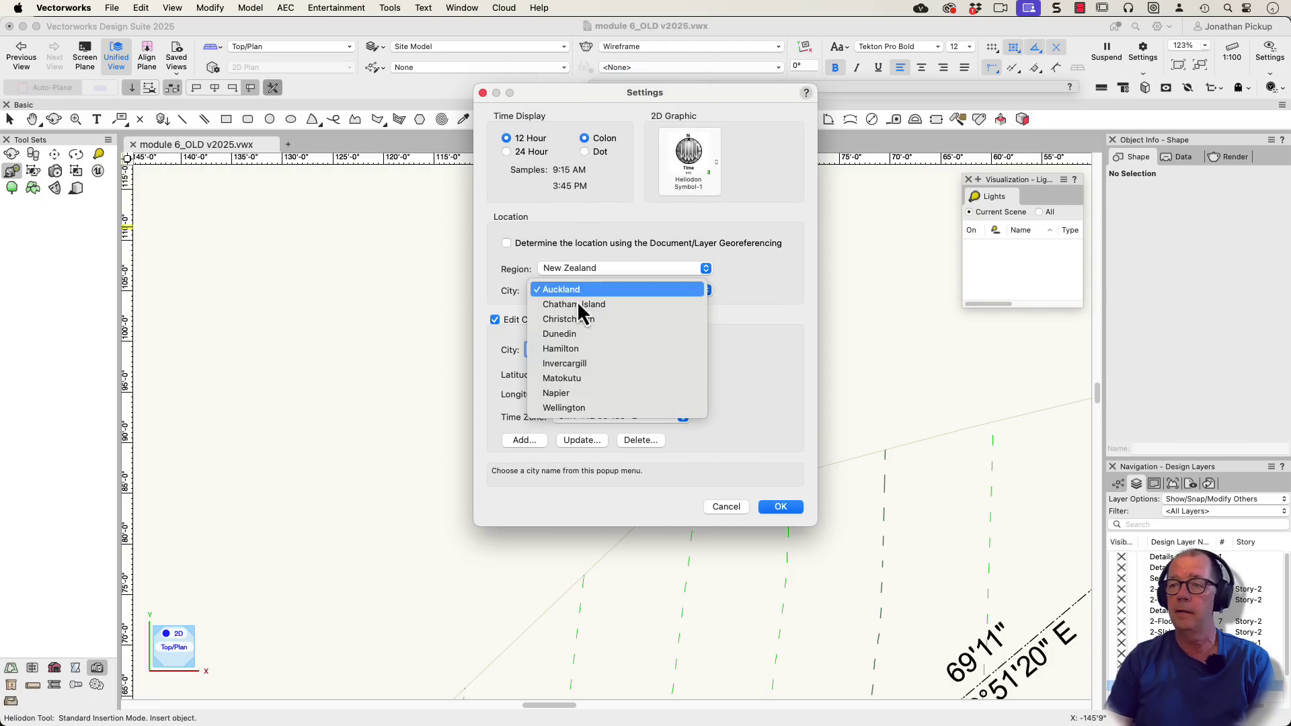
left_click(579, 382)
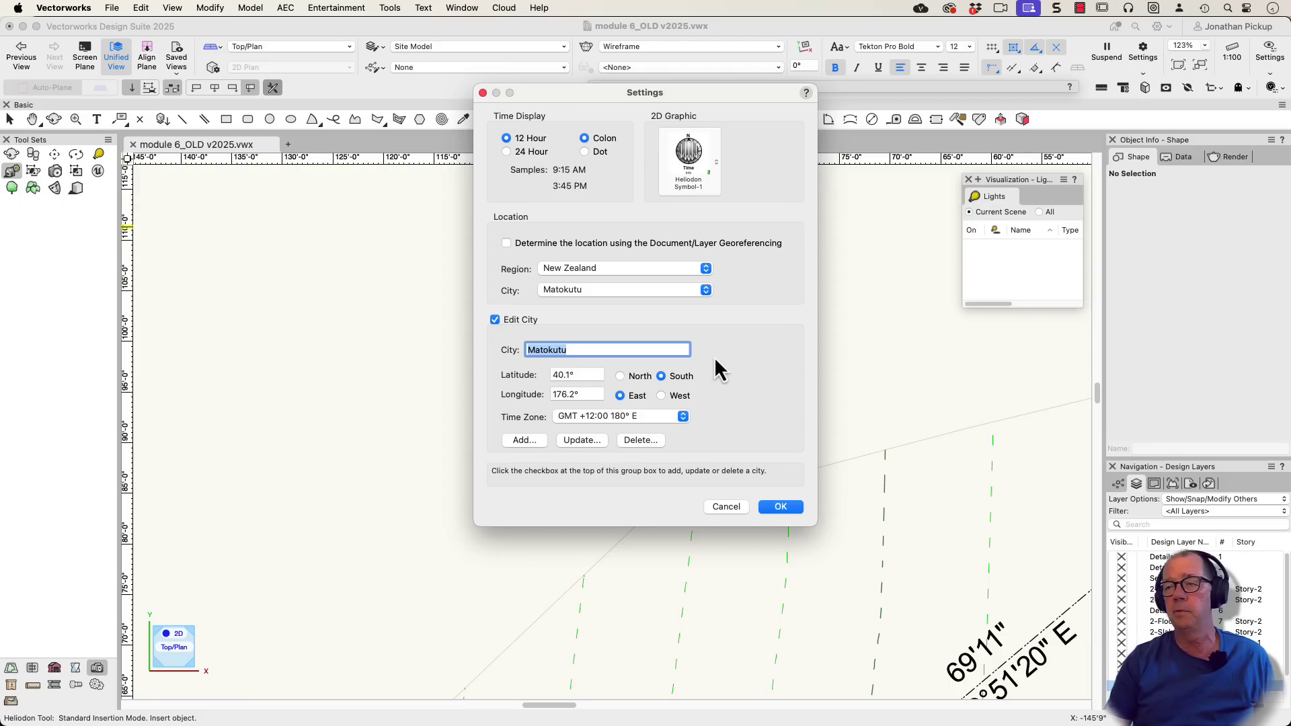
left_click(567, 290)
left_click(571, 202)
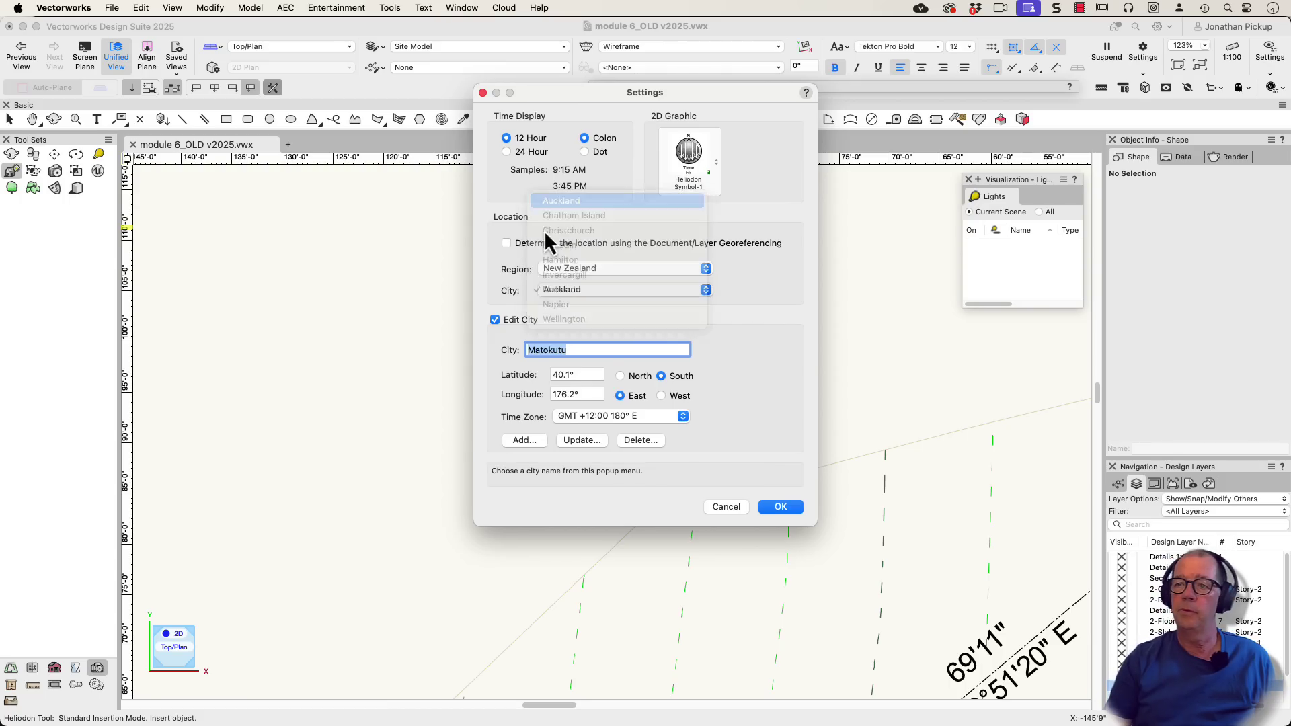
left_click(495, 321)
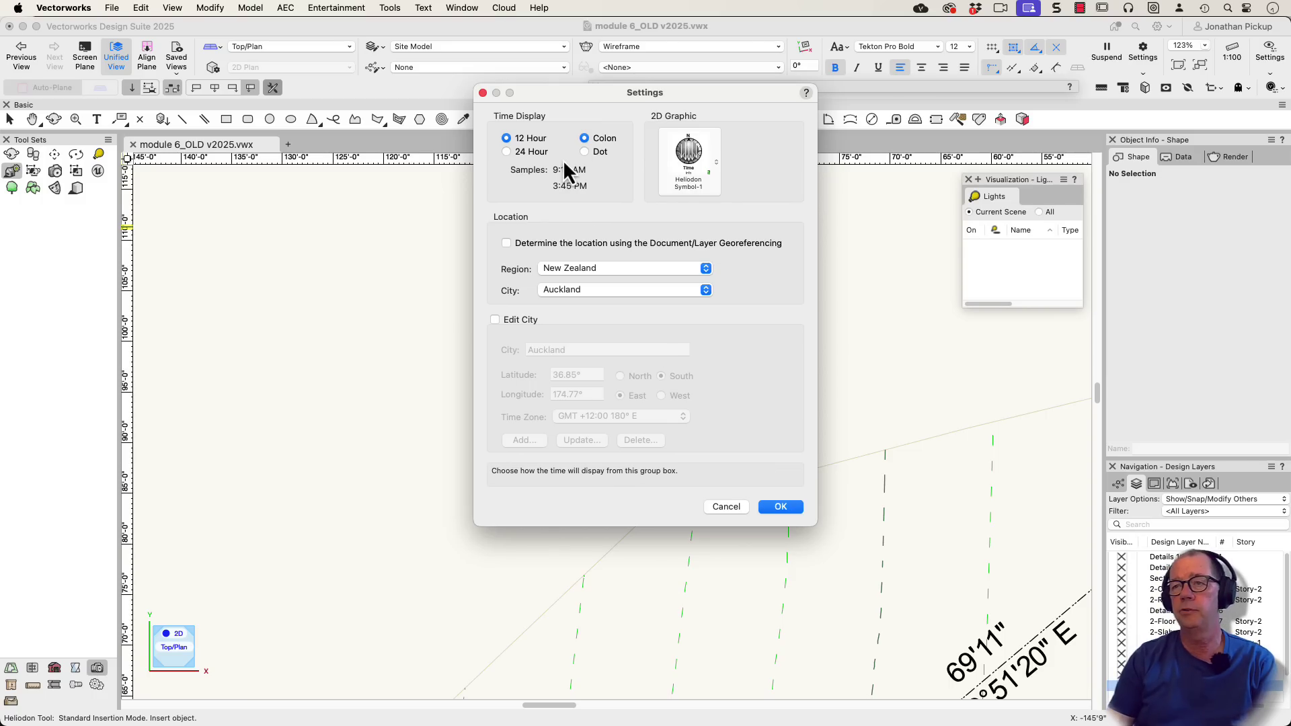
Set the heliodon's time display to 24 Hour and accept the settings.
left_click(510, 152)
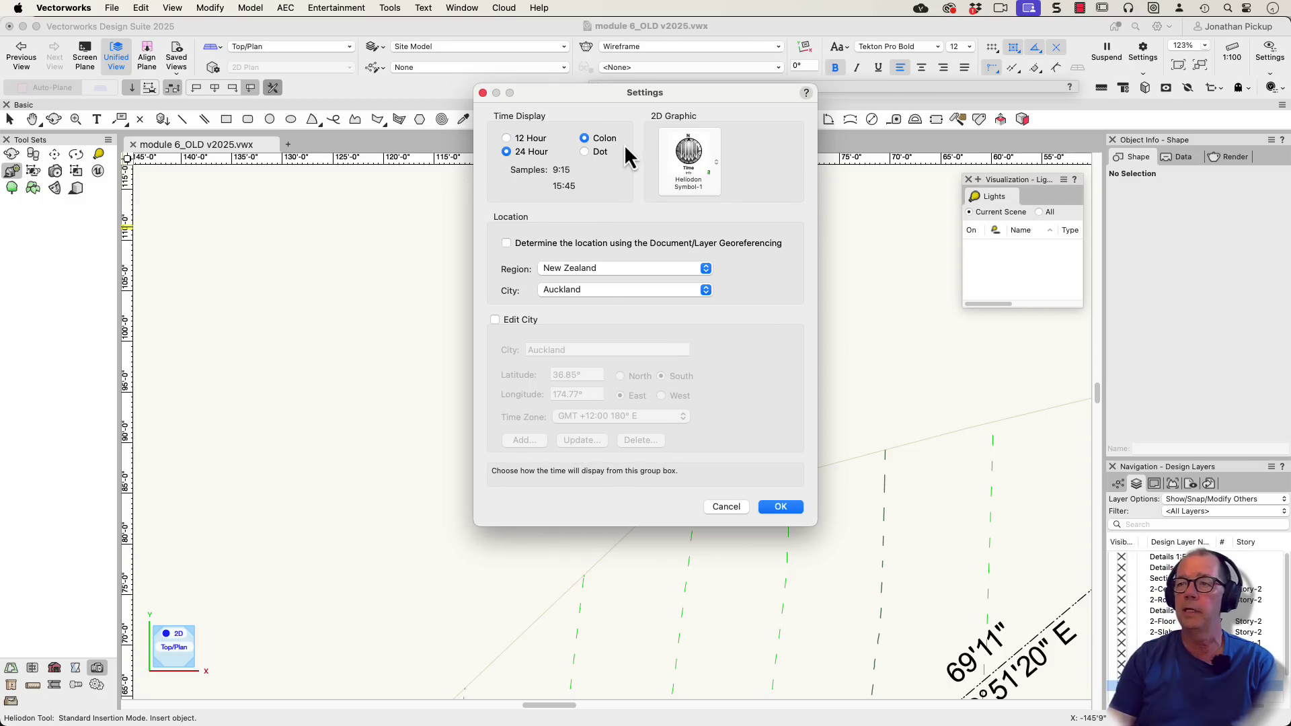
left_click(508, 150)
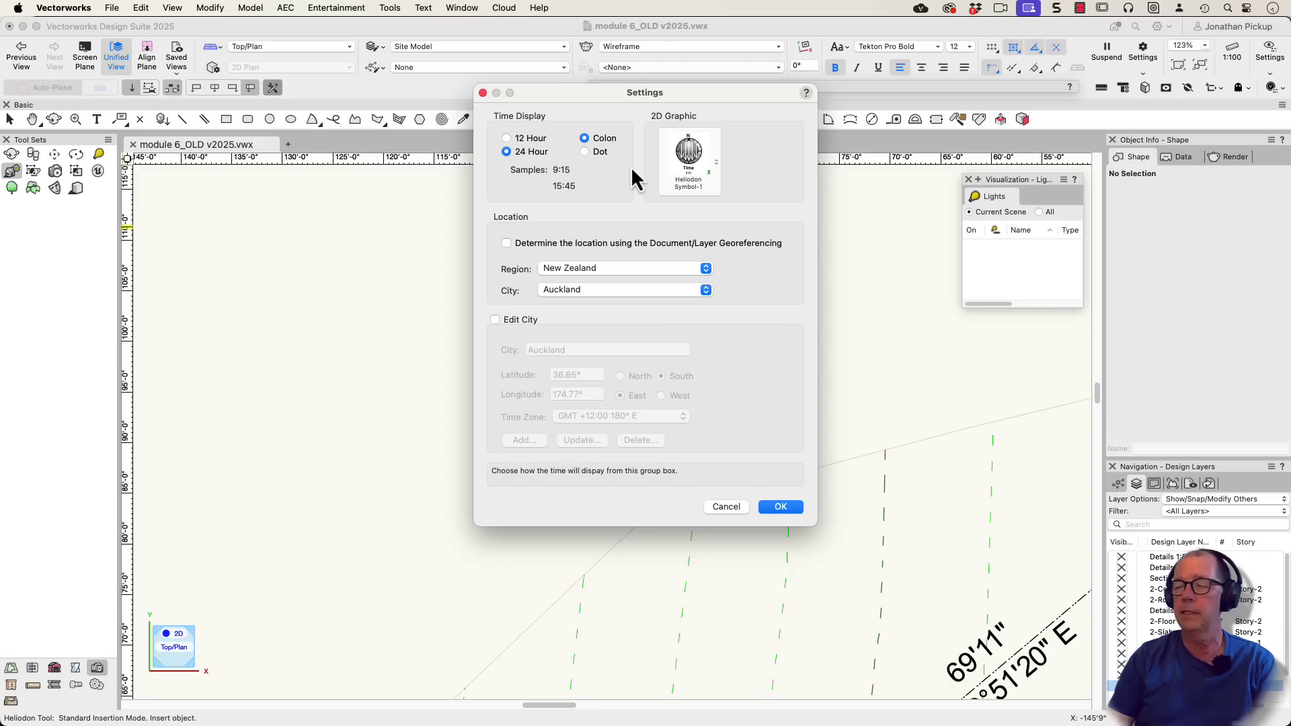
left_click(779, 507)
Place an unrotated heliodon in the empty area just outside the northwest edge of the site model.
scroll(738, 430, "down", 5)
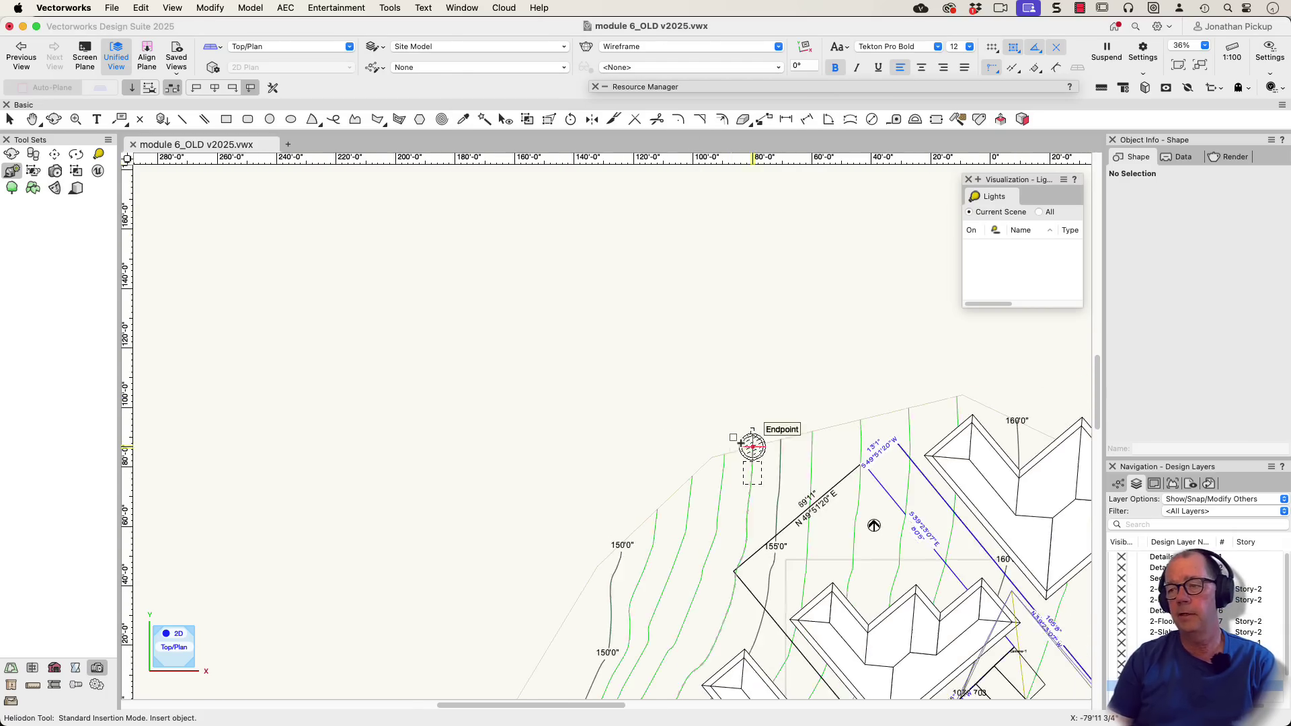
middle_click_drag(751, 447, 559, 409)
scroll(693, 488, "up", 2)
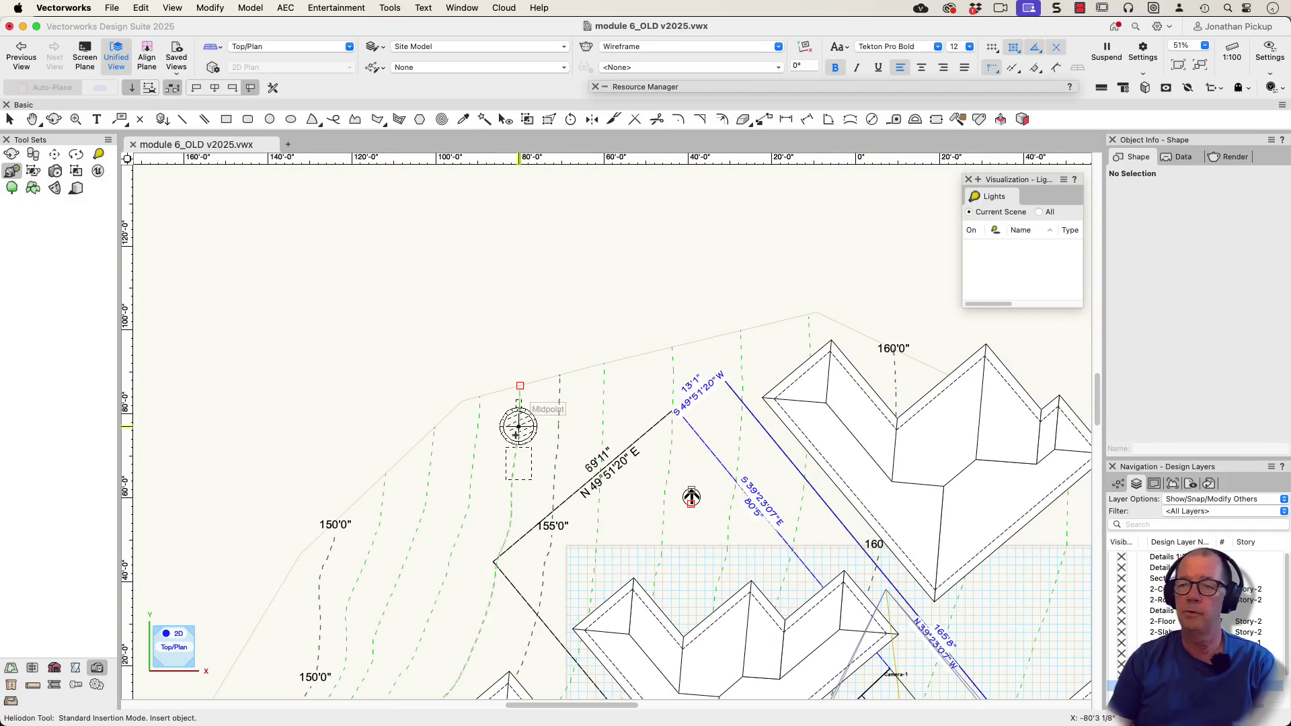
left_click(373, 387)
left_click(373, 396)
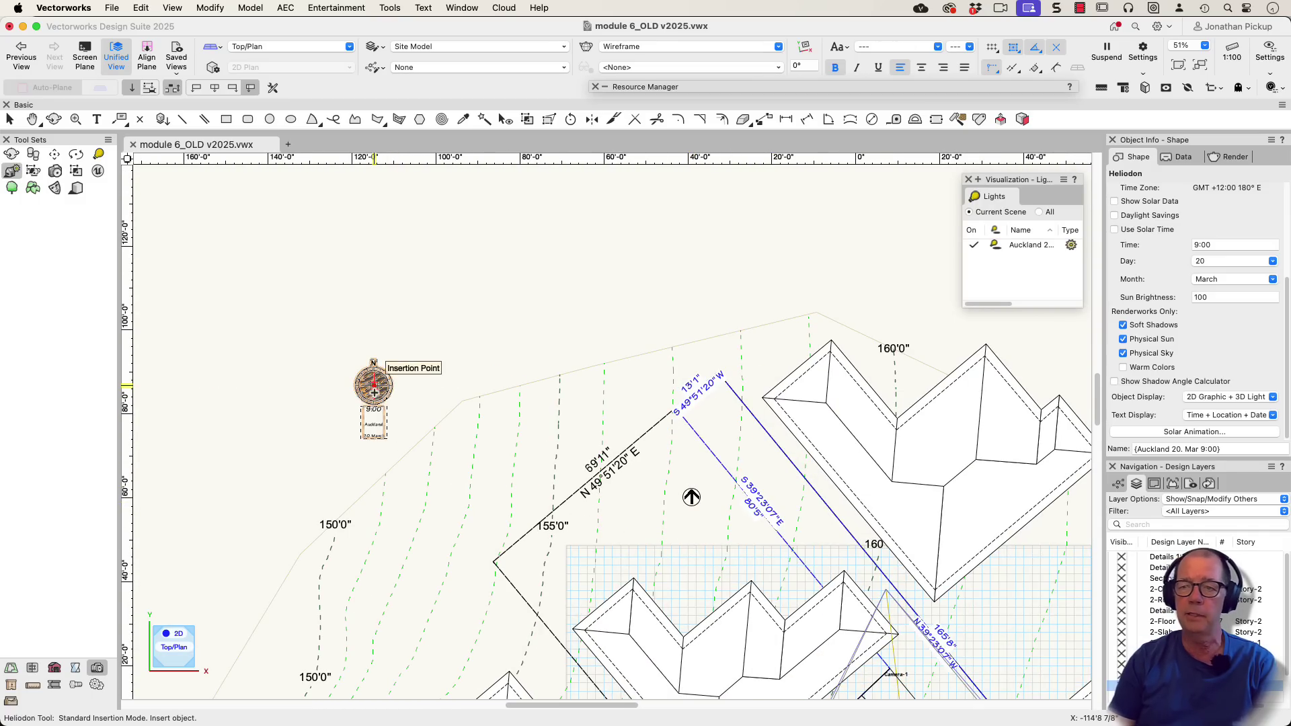
Try placing a second, clockwise-rotated heliodon northeast of the first one and undo it.
scroll(409, 368, "up", 3)
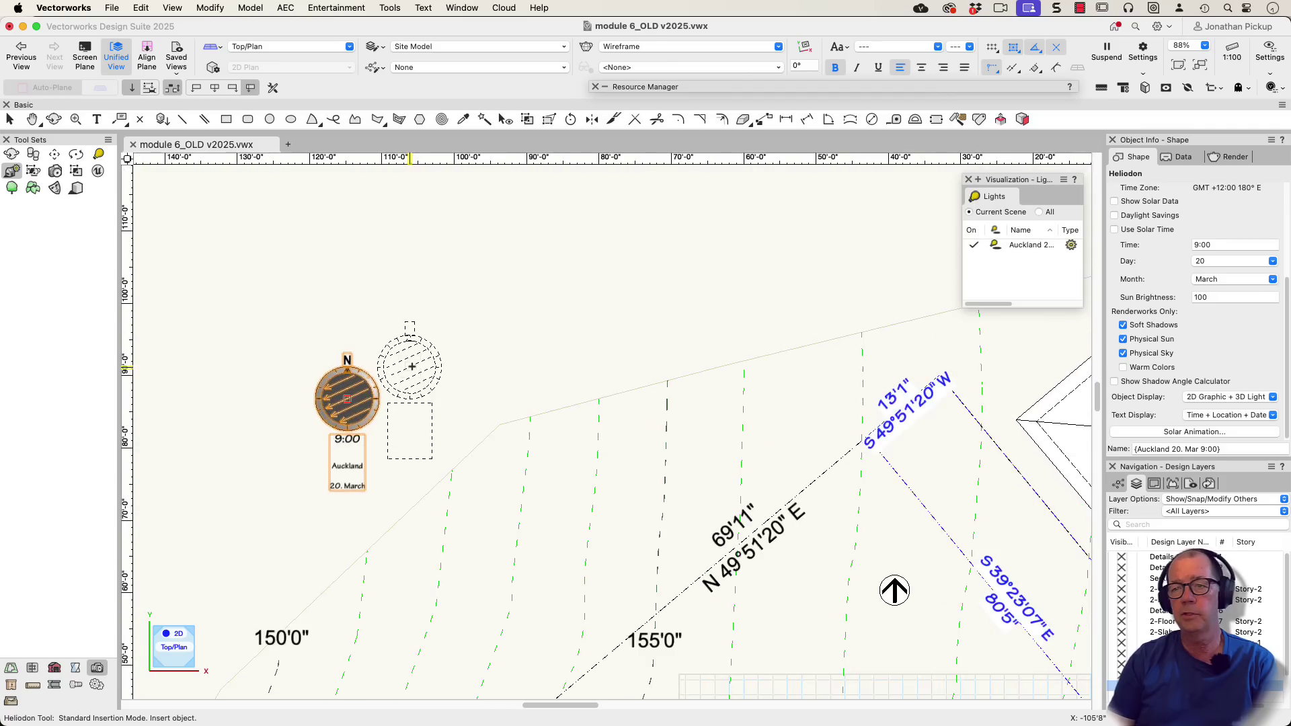
scroll(410, 368, "up", 3)
left_click(480, 276)
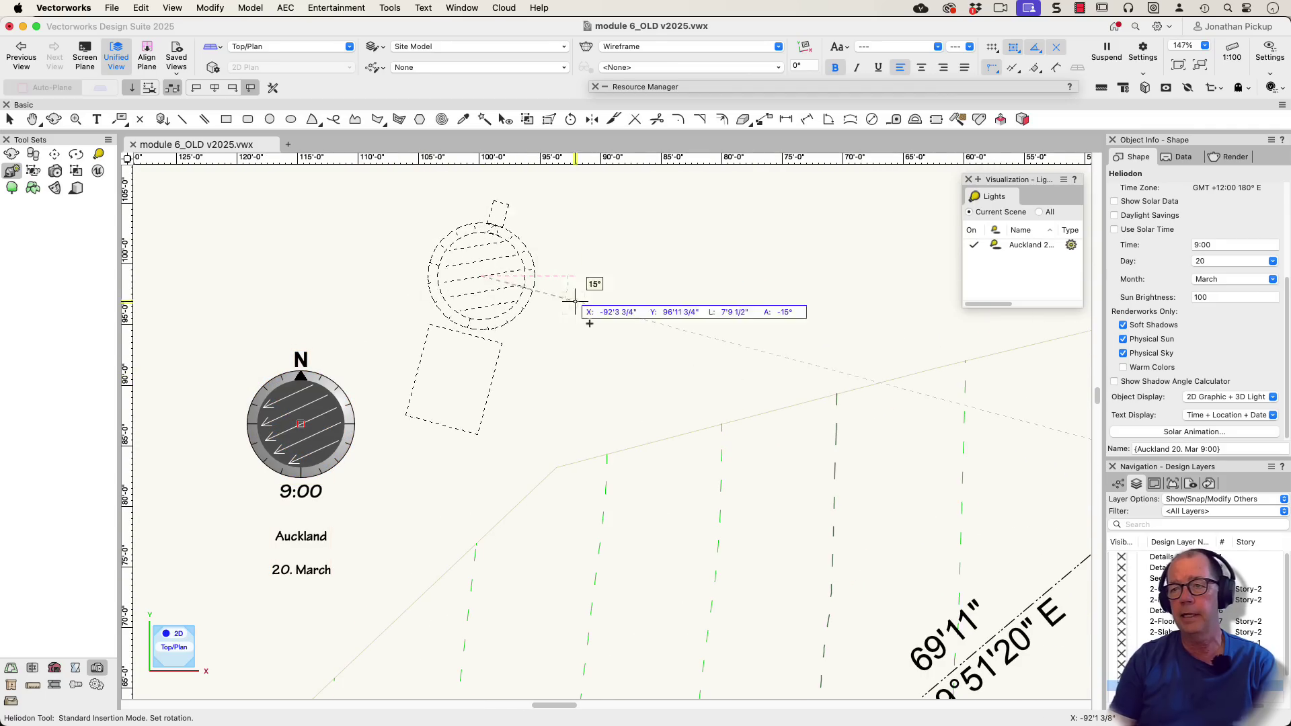
left_click(597, 347)
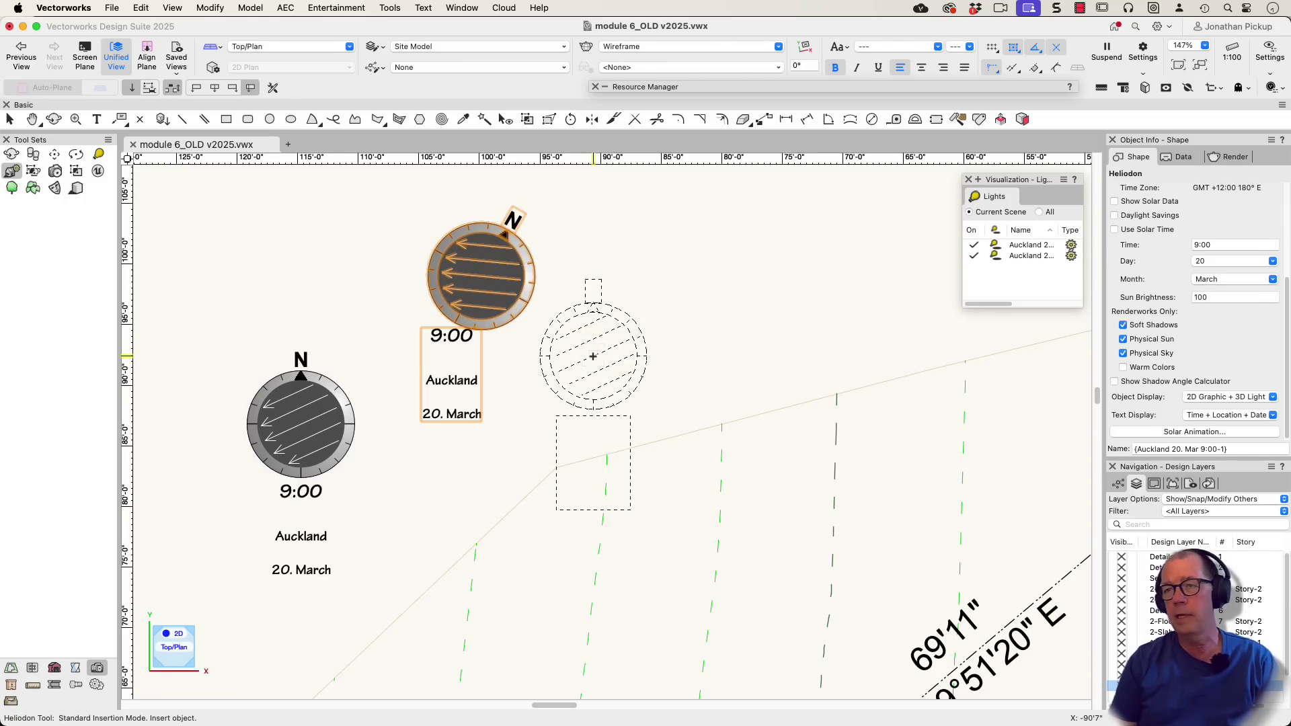
key("super+z")
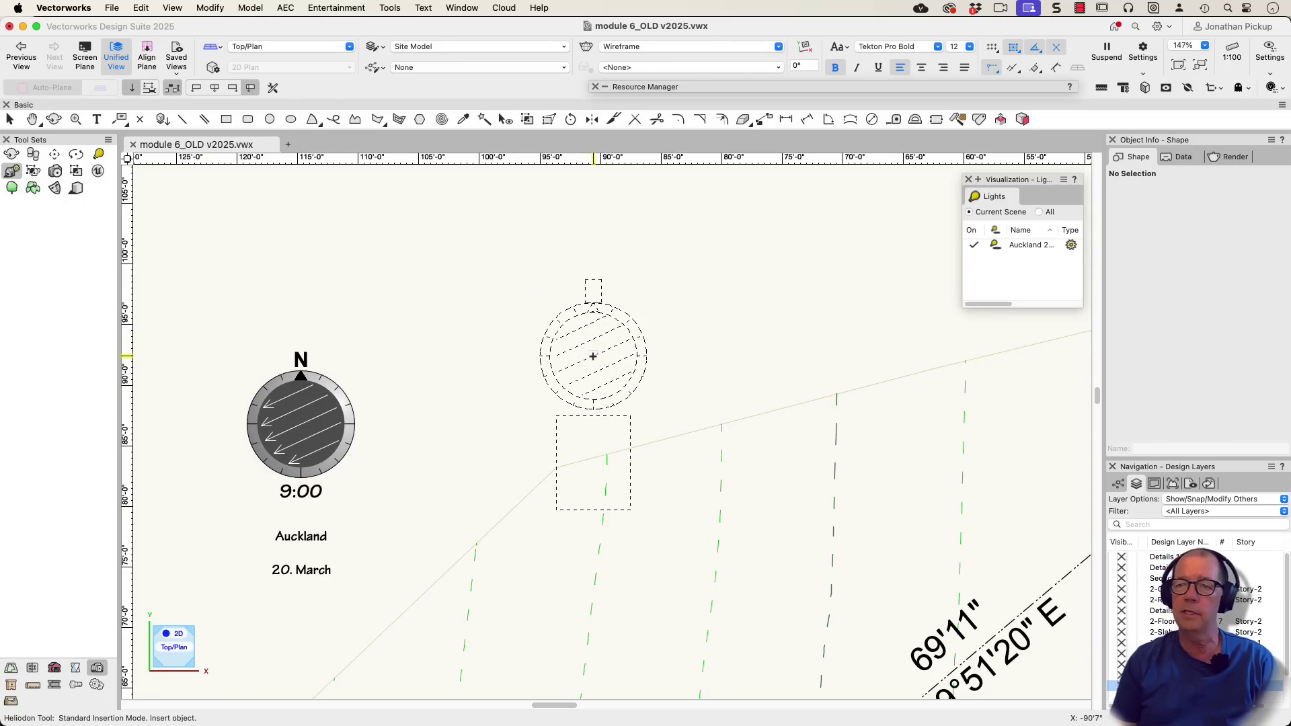
Select the placed heliodon, choose Equinox (March 20) as its date and keep its object display as 2D Graphic + 3D Light.
left_click(9, 119)
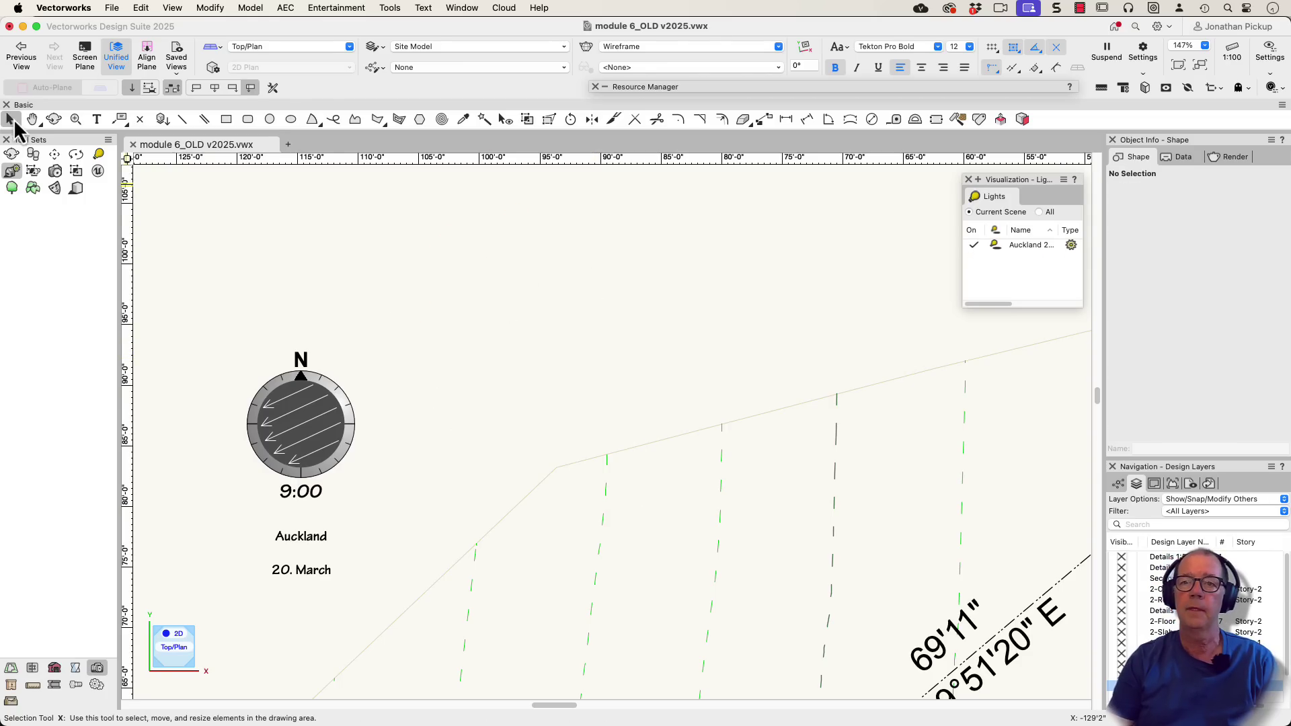
left_click(269, 432)
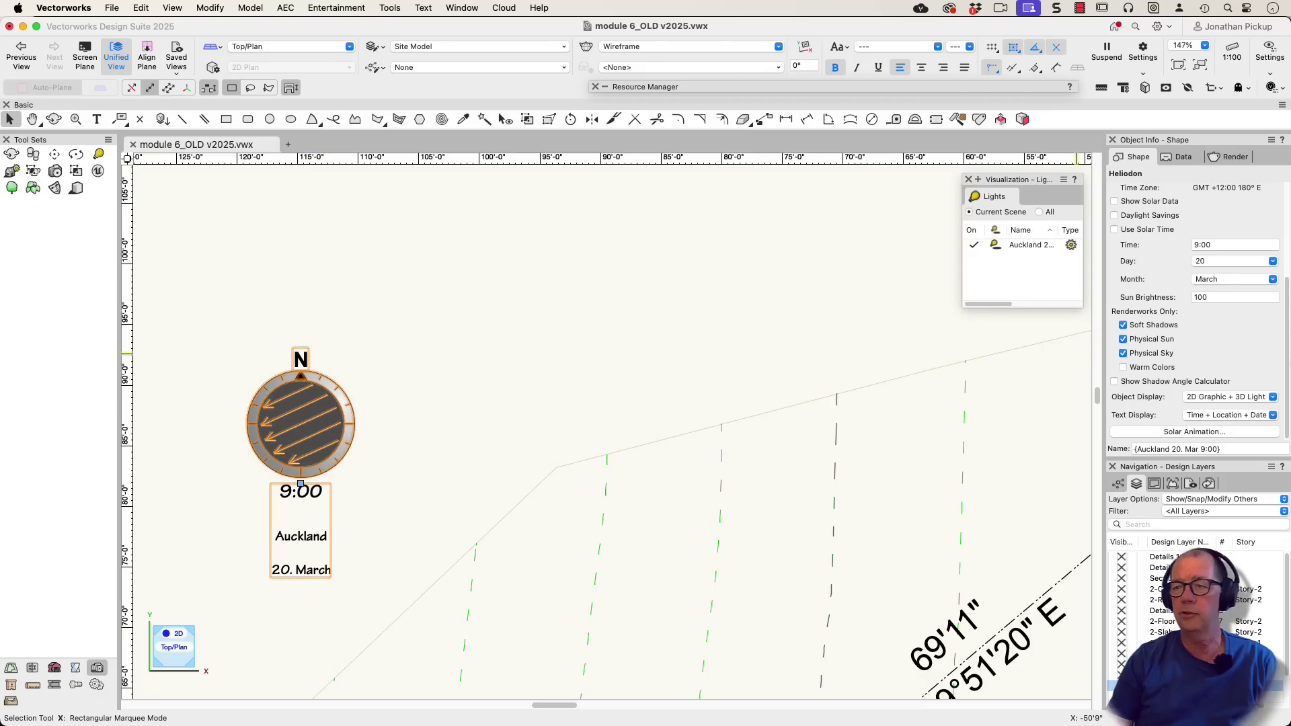
left_click(1212, 279)
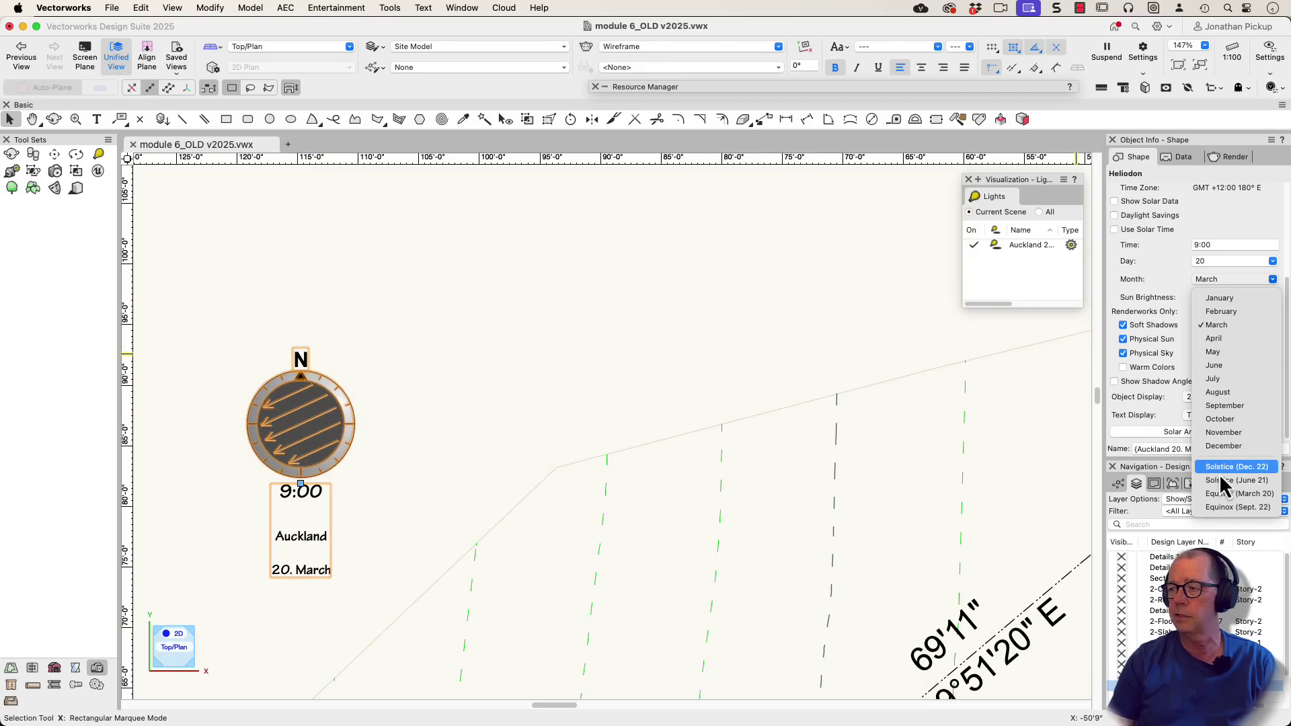
left_click(1216, 494)
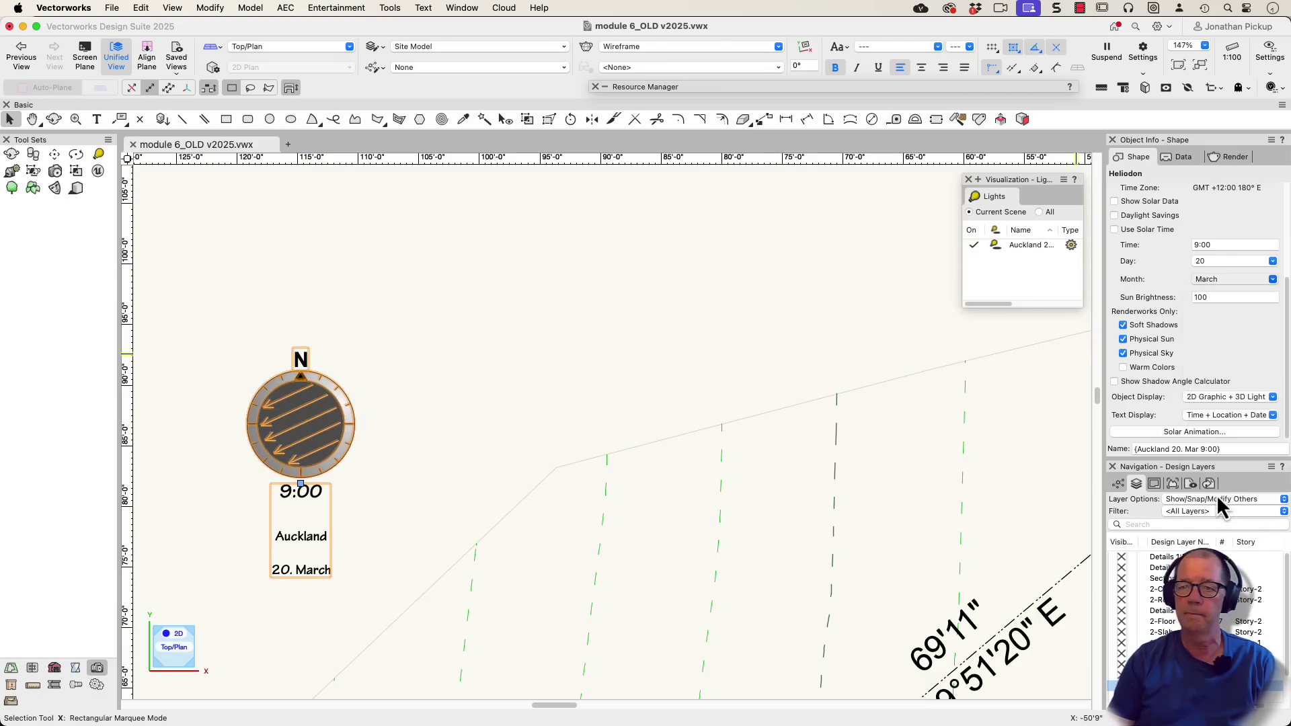
left_click(1215, 398)
left_click(1215, 402)
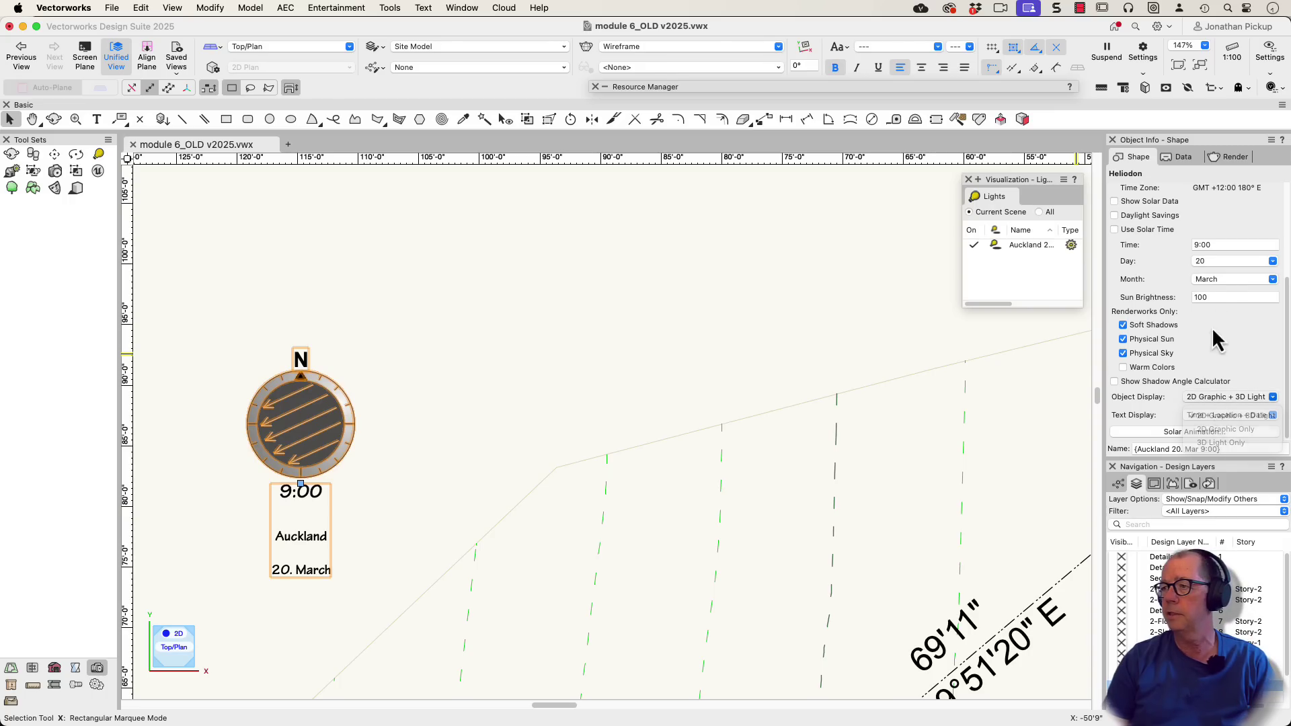
Try the Solstice (June 21) date on the heliodon and change it to Solstice (Dec. 22).
left_click(1211, 277)
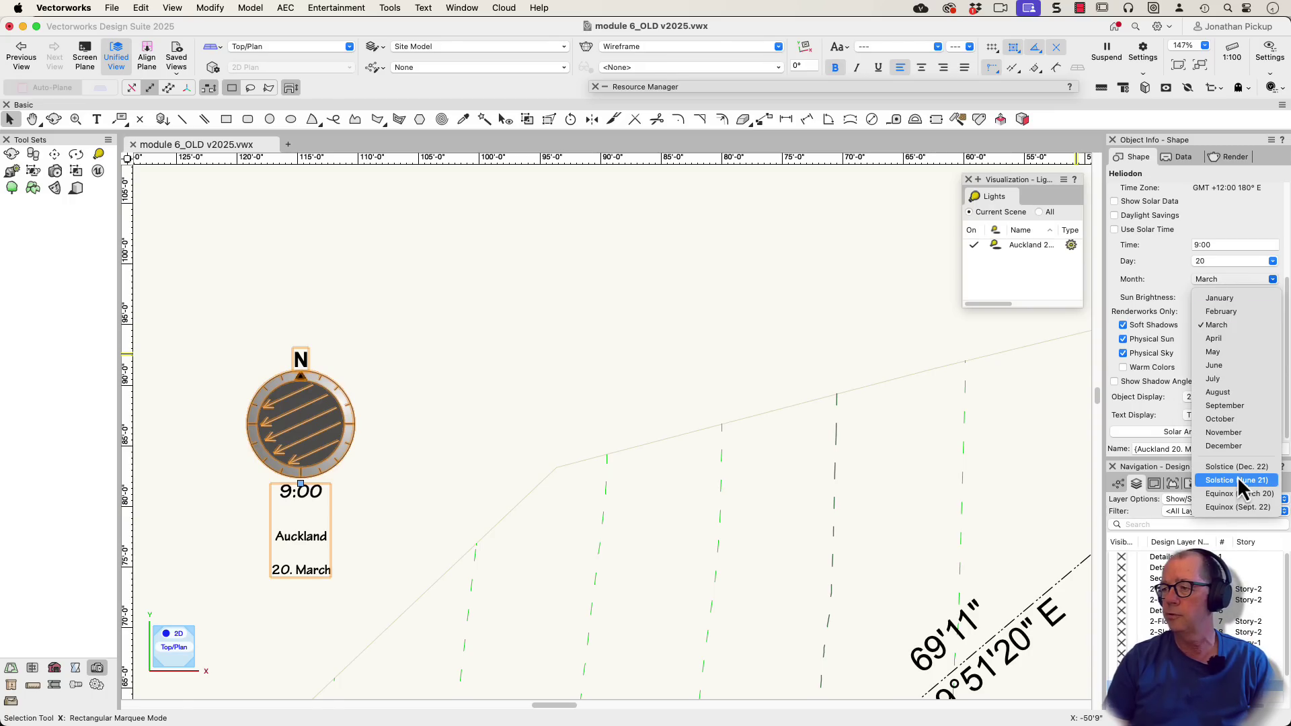
left_click(1237, 482)
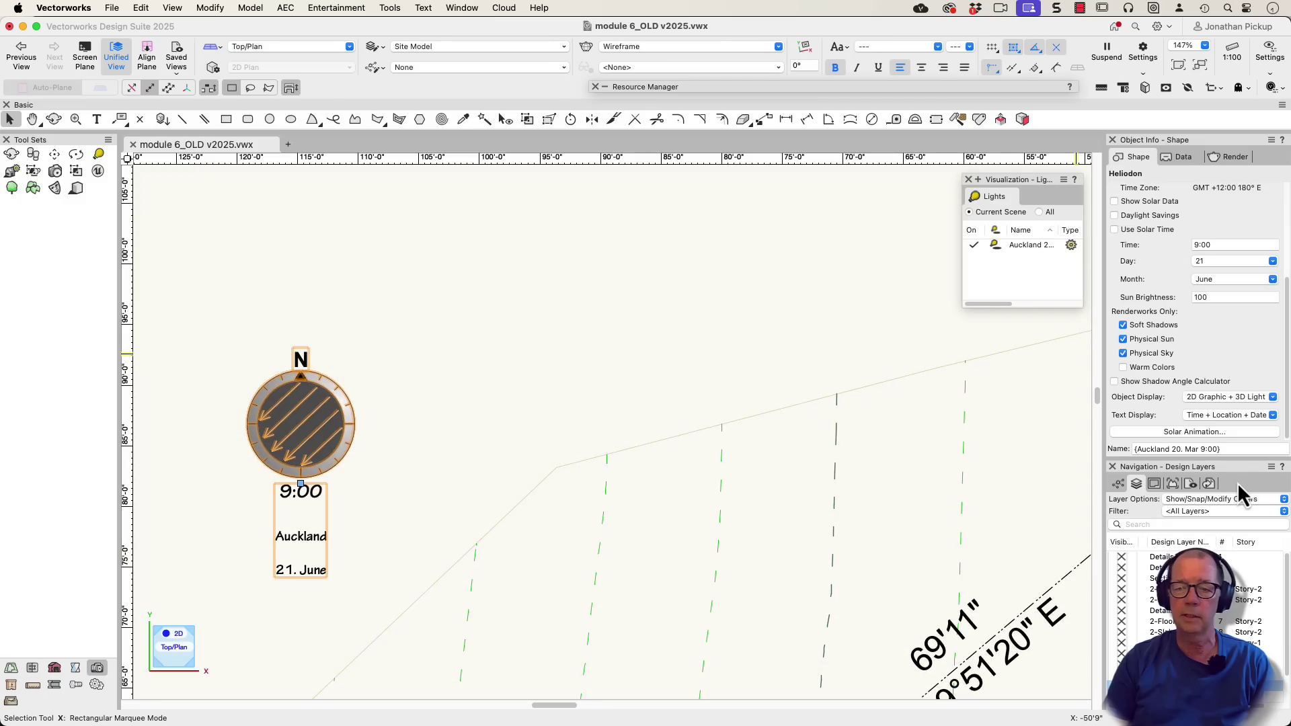
left_click(1221, 281)
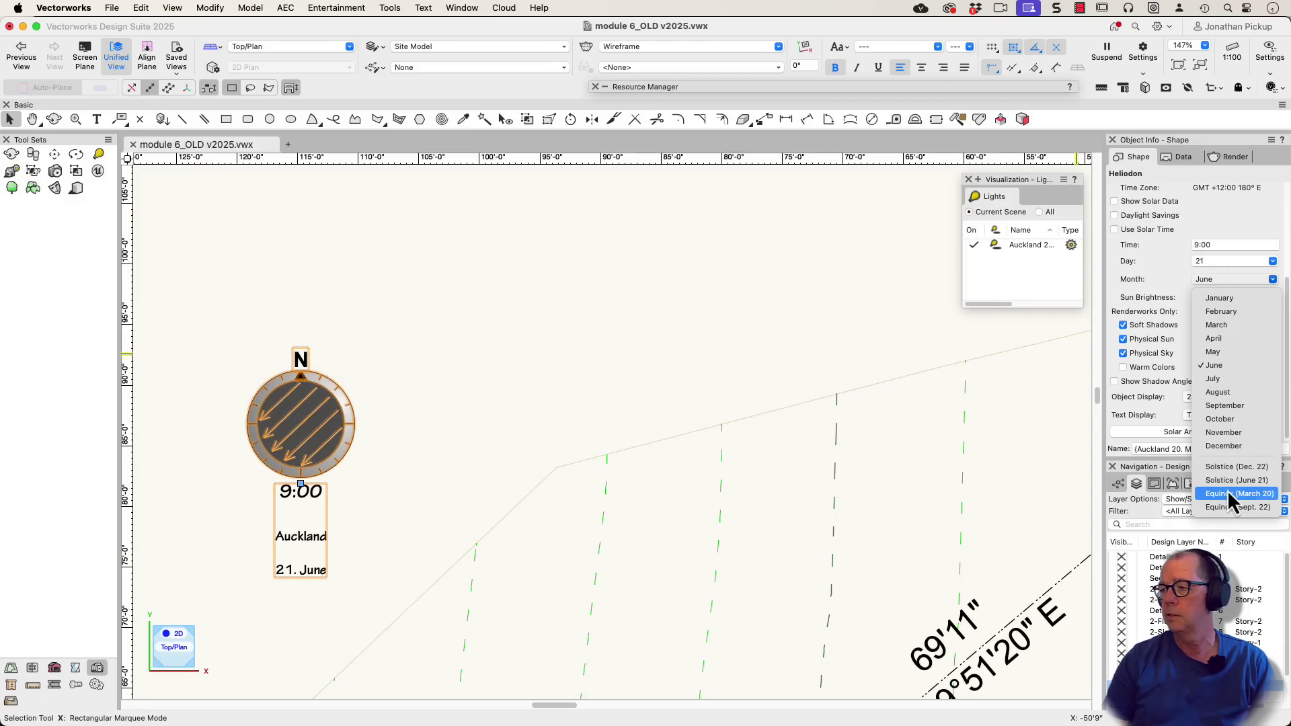
left_click(1227, 467)
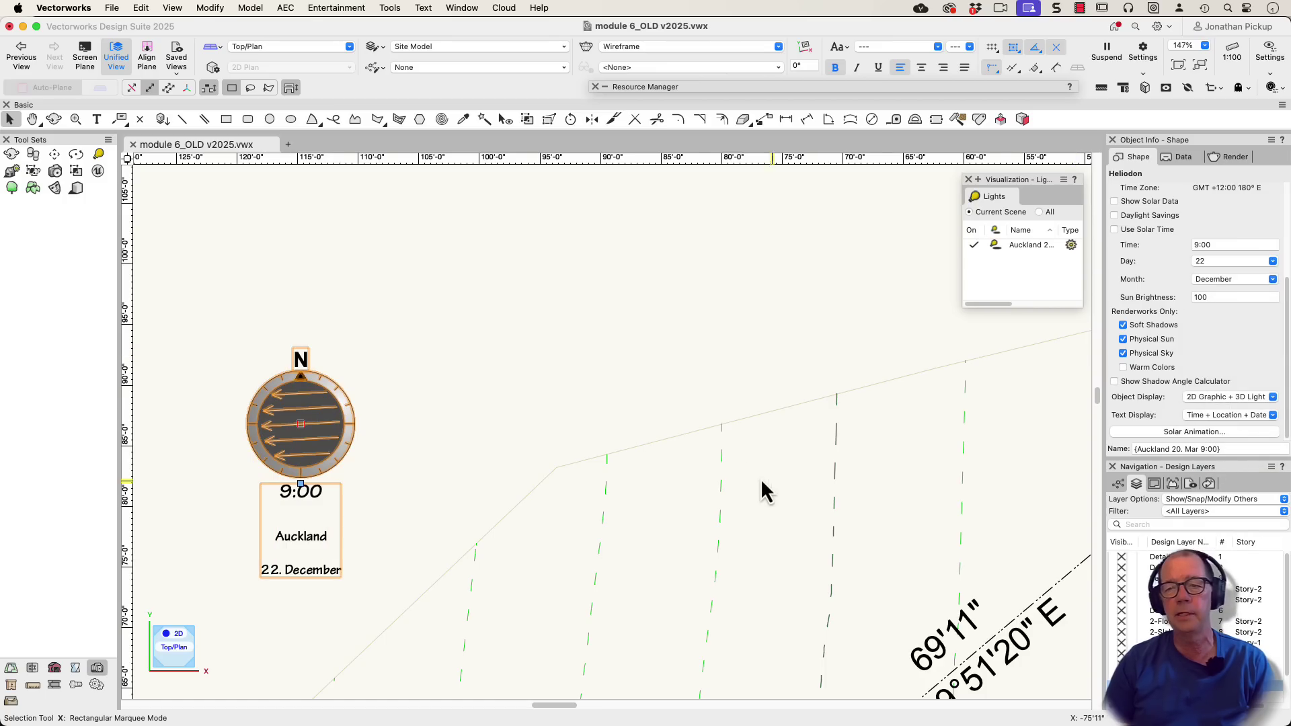
View the site in 3D from a low angle and examine the shadows around the houses and the lot.
scroll(757, 478, "down", 4)
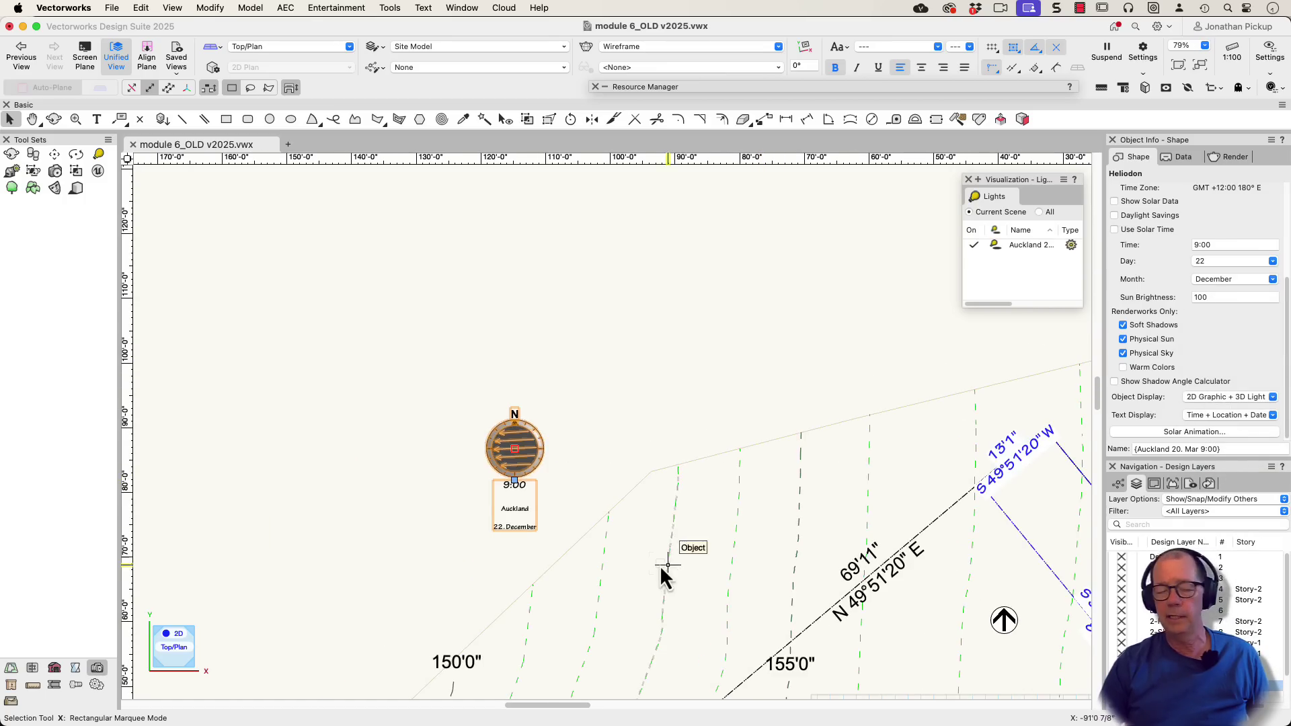
scroll(645, 558, "down", 2)
mouse_move(631, 551)
middle_mouse_down("super")
mouse_move(657, 567)
mouse_move(859, 475)
mouse_move(1158, 300)
mouse_move(1280, 334)
middle_mouse_up("super")
scroll(645, 571, "up", 6)
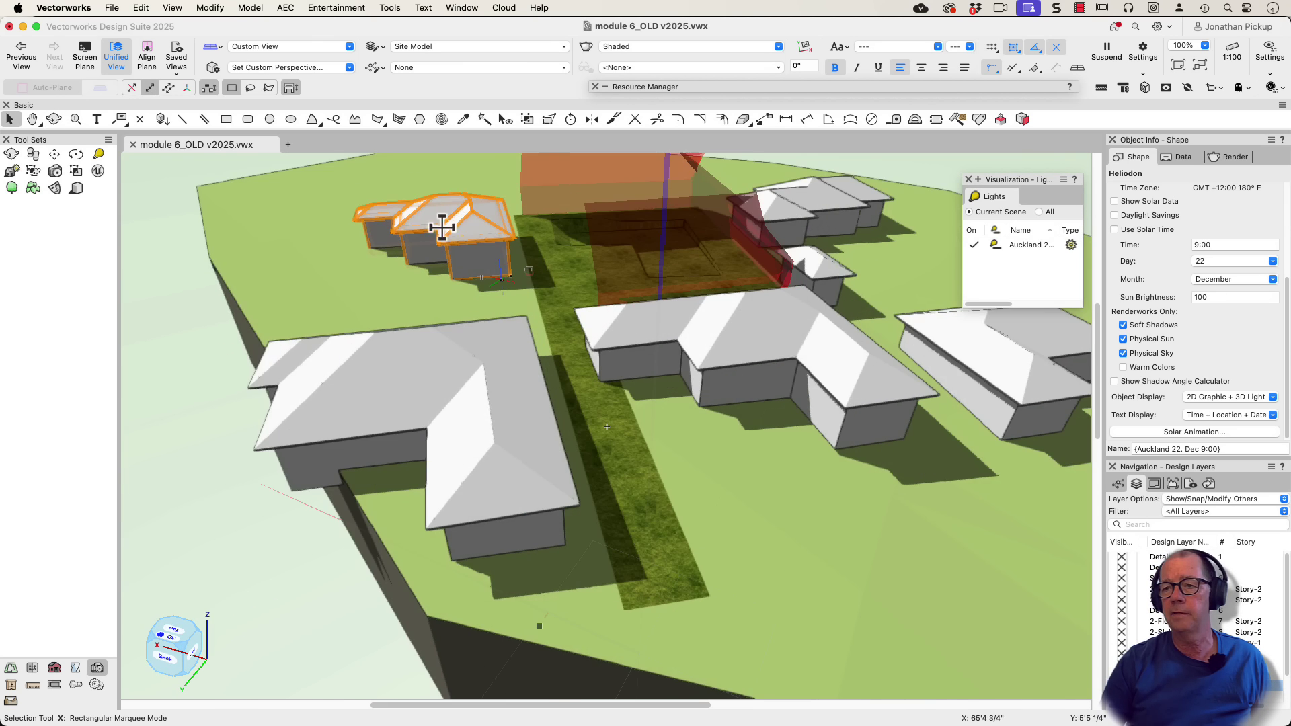
middle_click_drag(442, 227, 744, 304, "super")
Set the heliodon's time to 10:00 and its date to Solstice (June 21).
left_click(1213, 245)
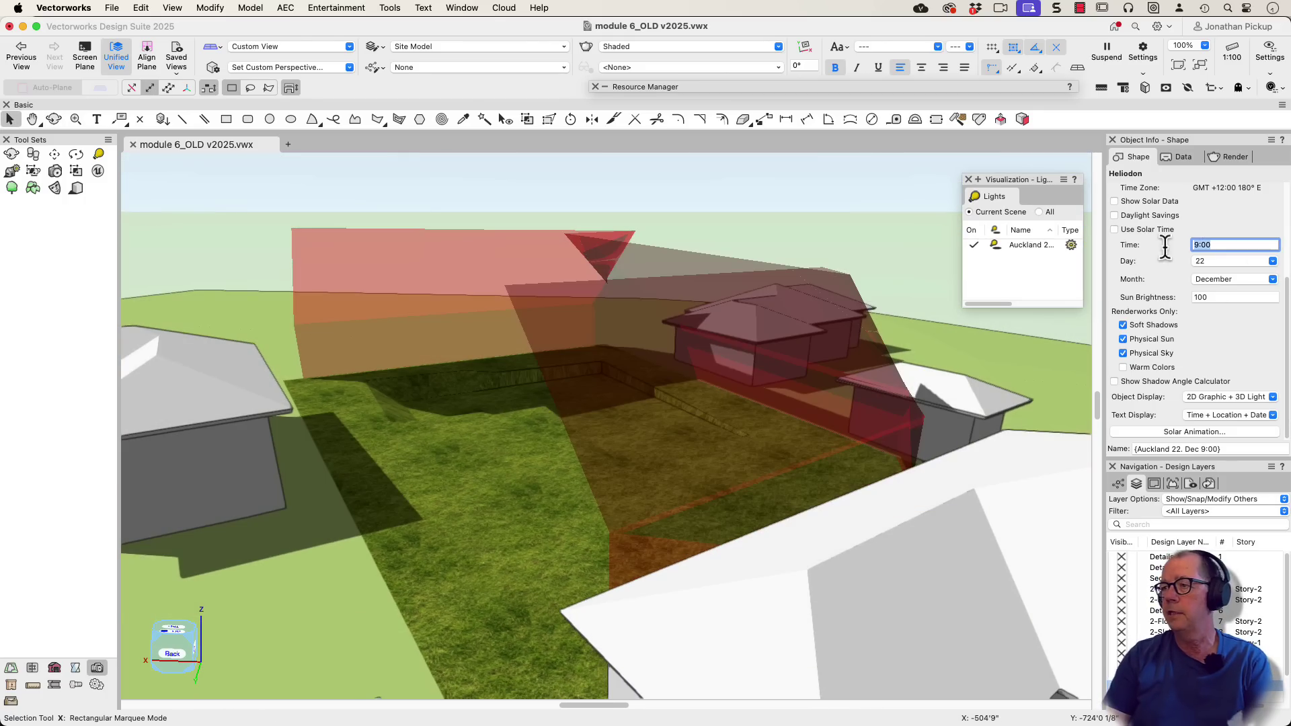
type("10:00")
key("Return")
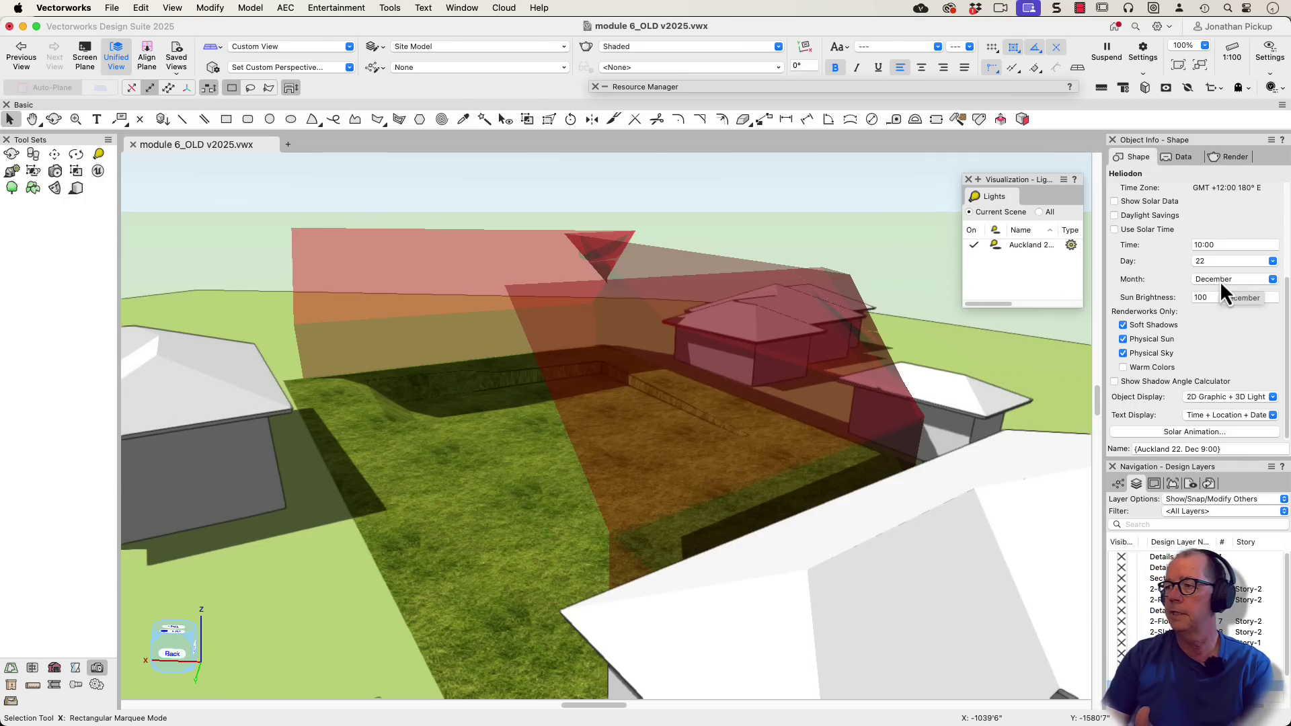
left_click(1219, 281)
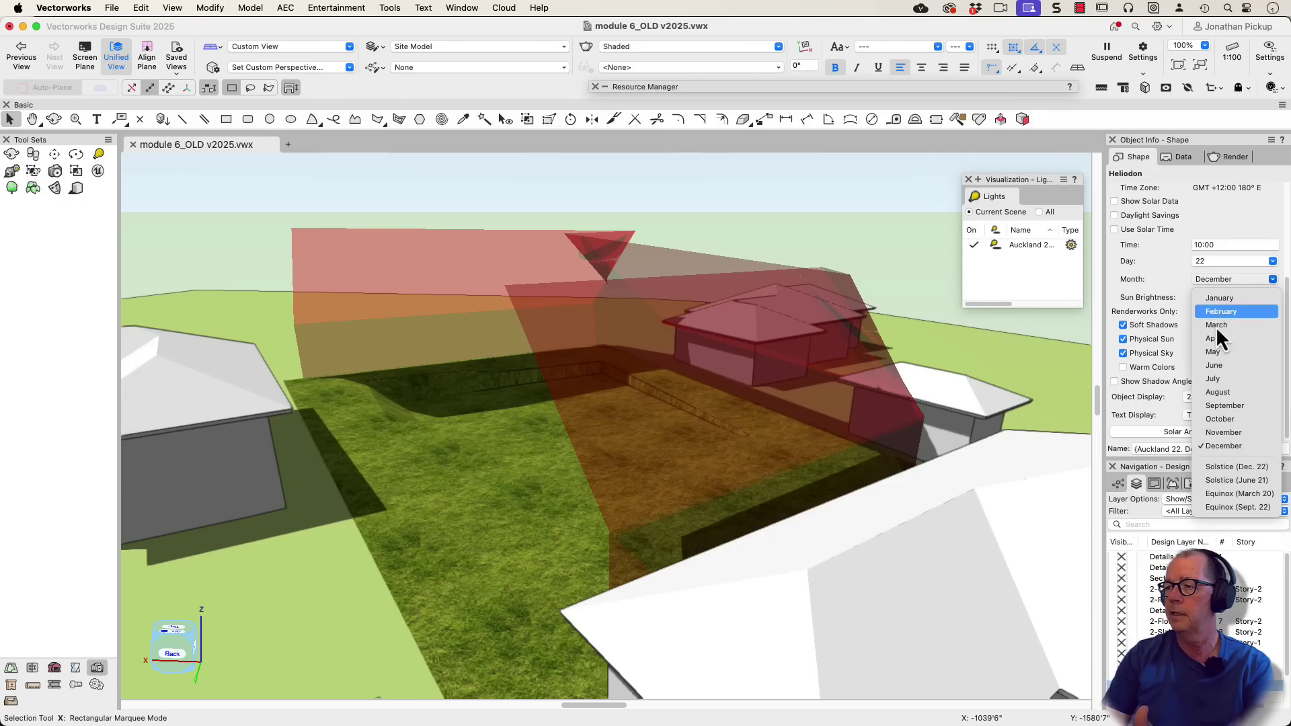
left_click(1220, 483)
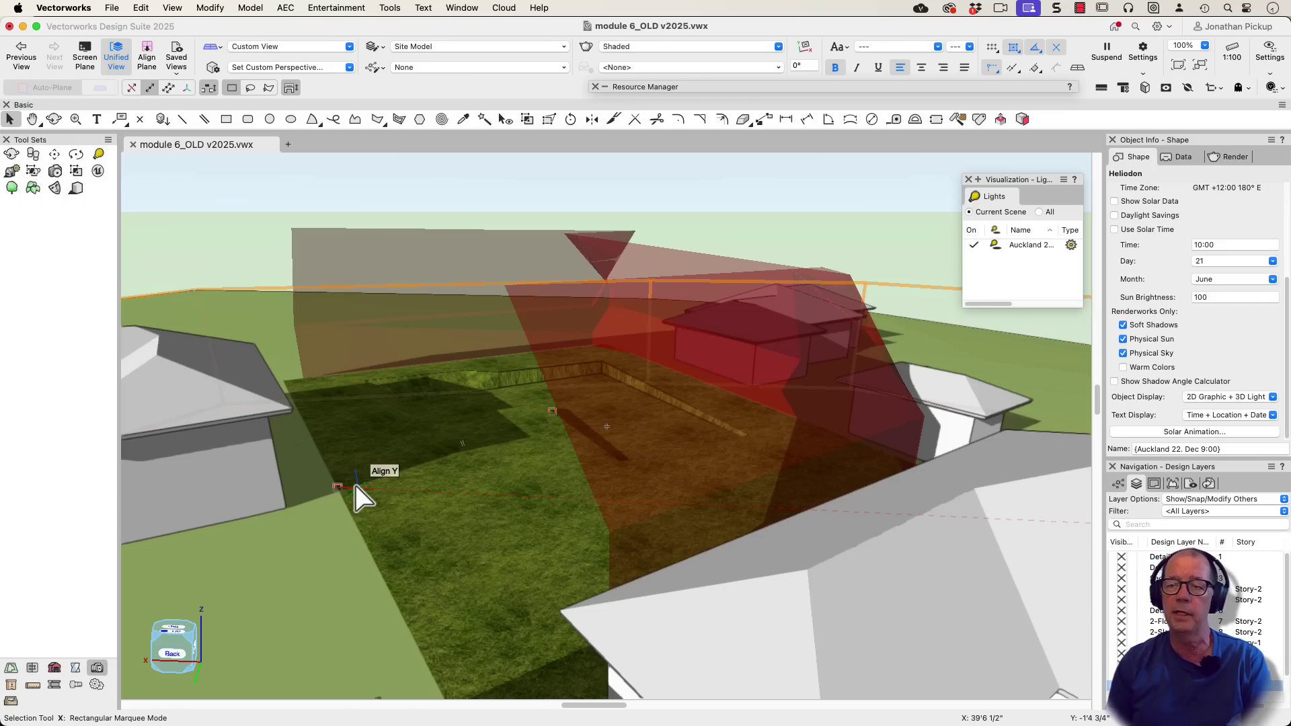
key("grave")
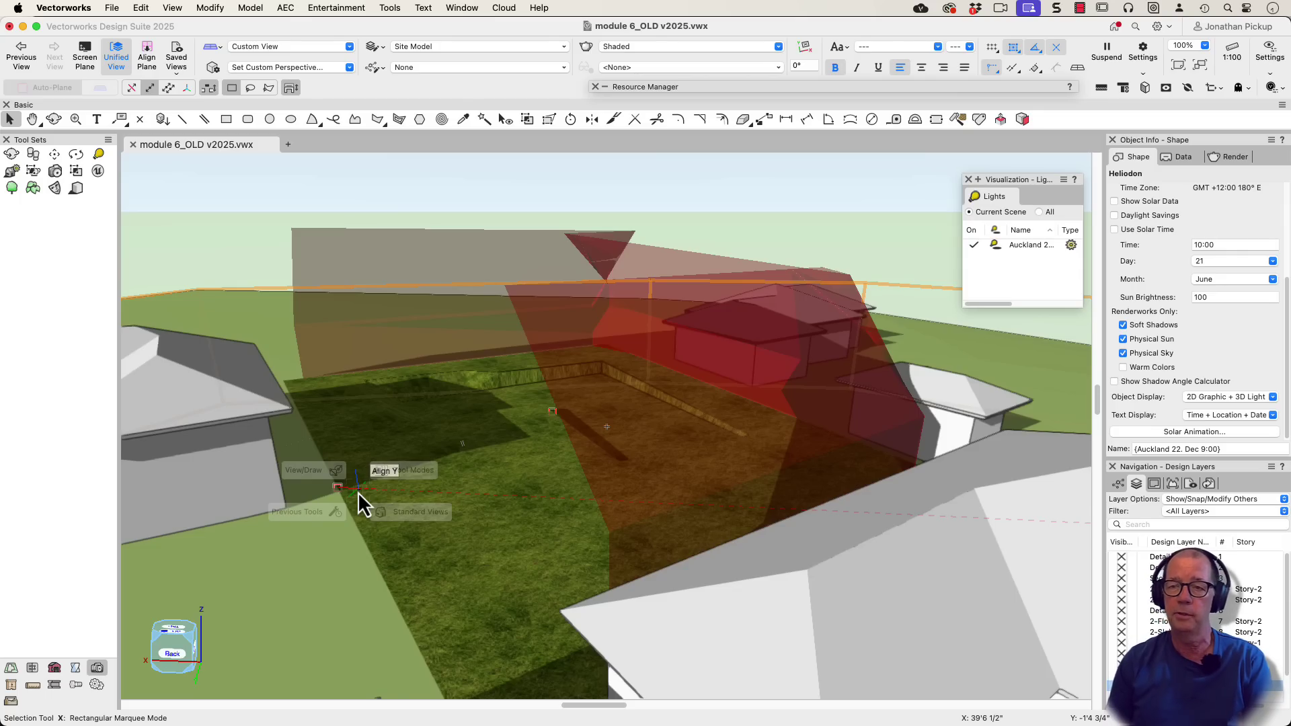
left_click(358, 491)
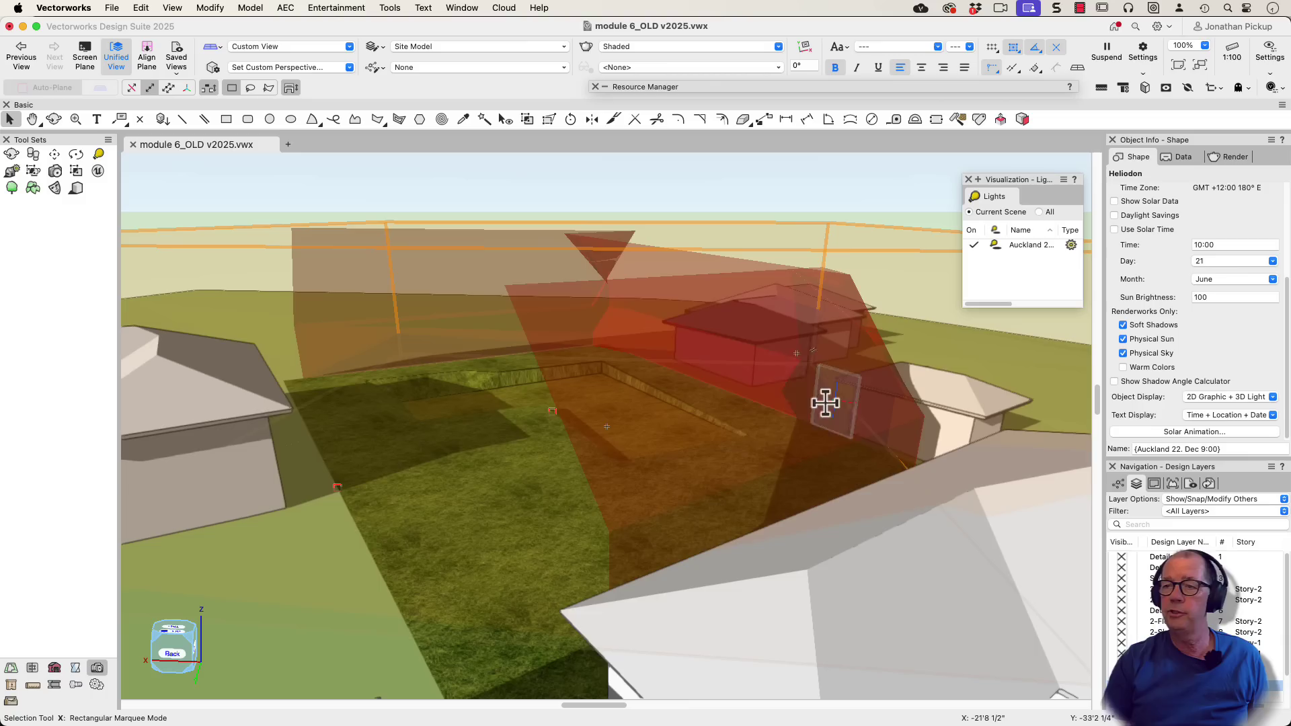
left_click_drag(825, 402, 639, 326)
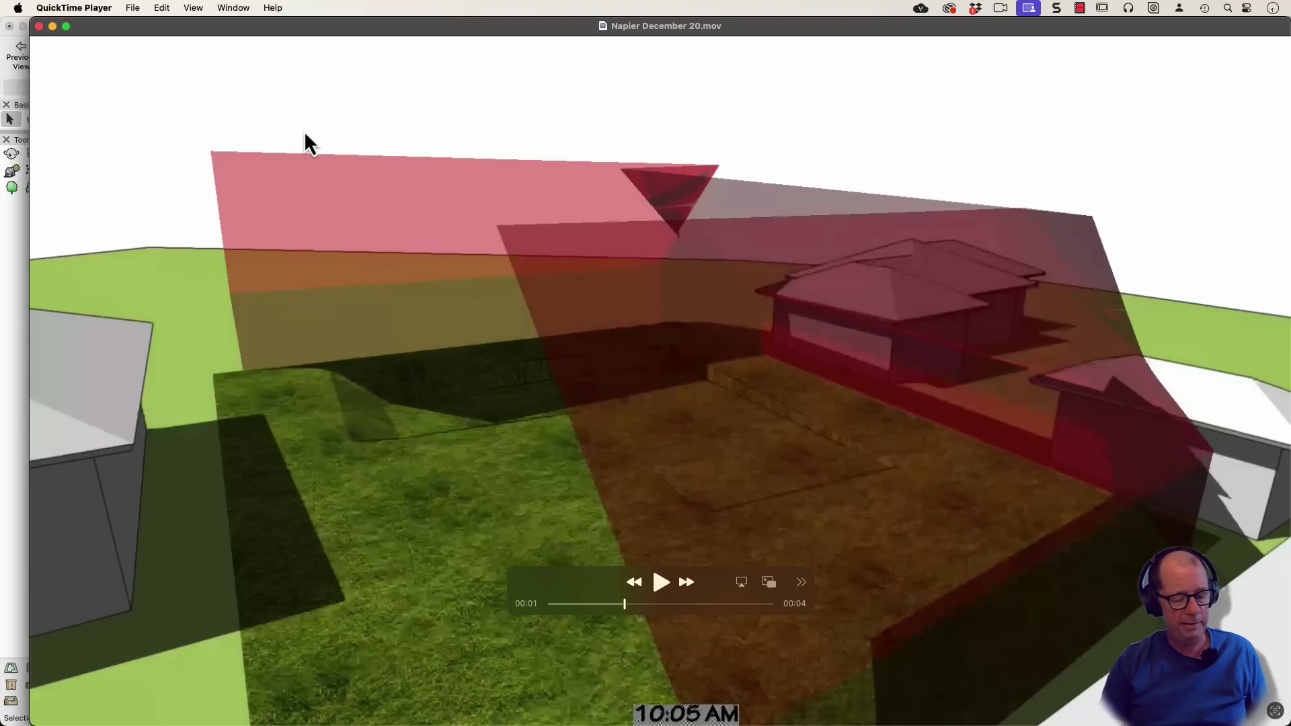
Switch to QuickTime Player and scrub through the Napier December 20 solar animation and the other open shadow movie, stopping both shortly after 10:00 AM.
left_click_drag(628, 608, 773, 603)
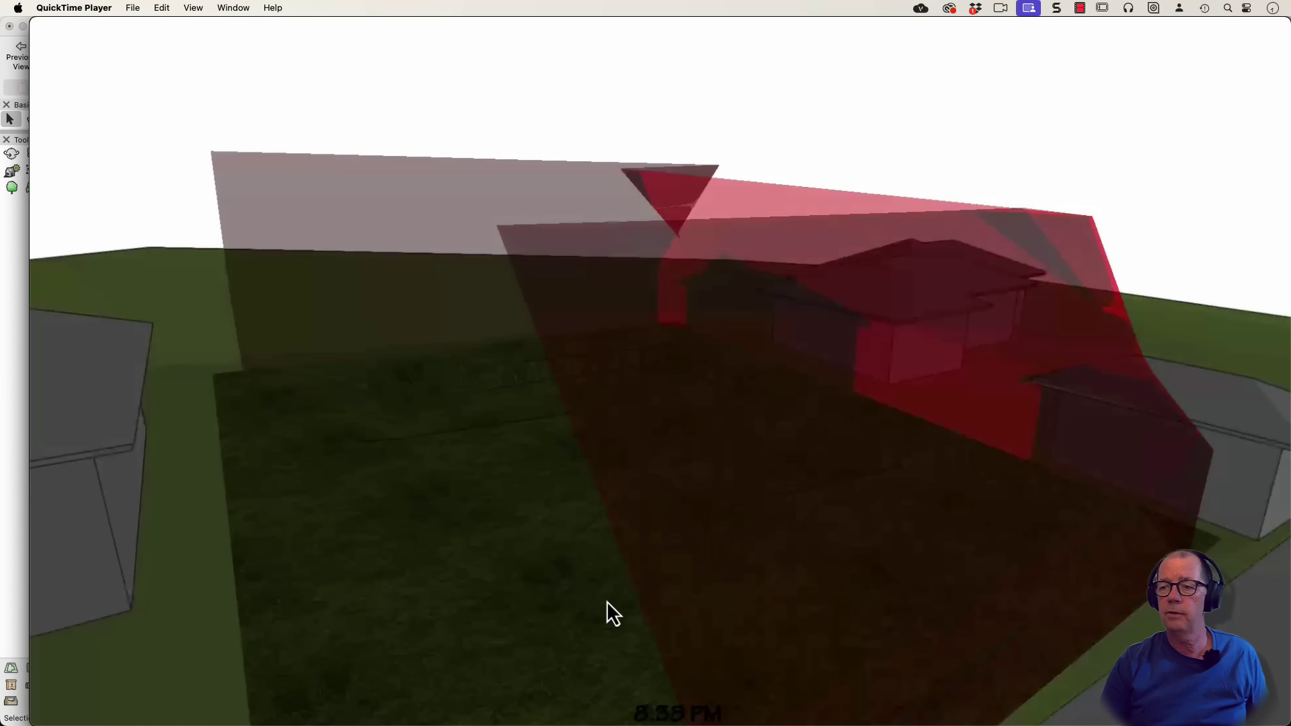
mouse_move(617, 604)
left_mouse_down()
mouse_move(546, 609)
mouse_move(645, 607)
mouse_move(611, 607)
left_mouse_up()
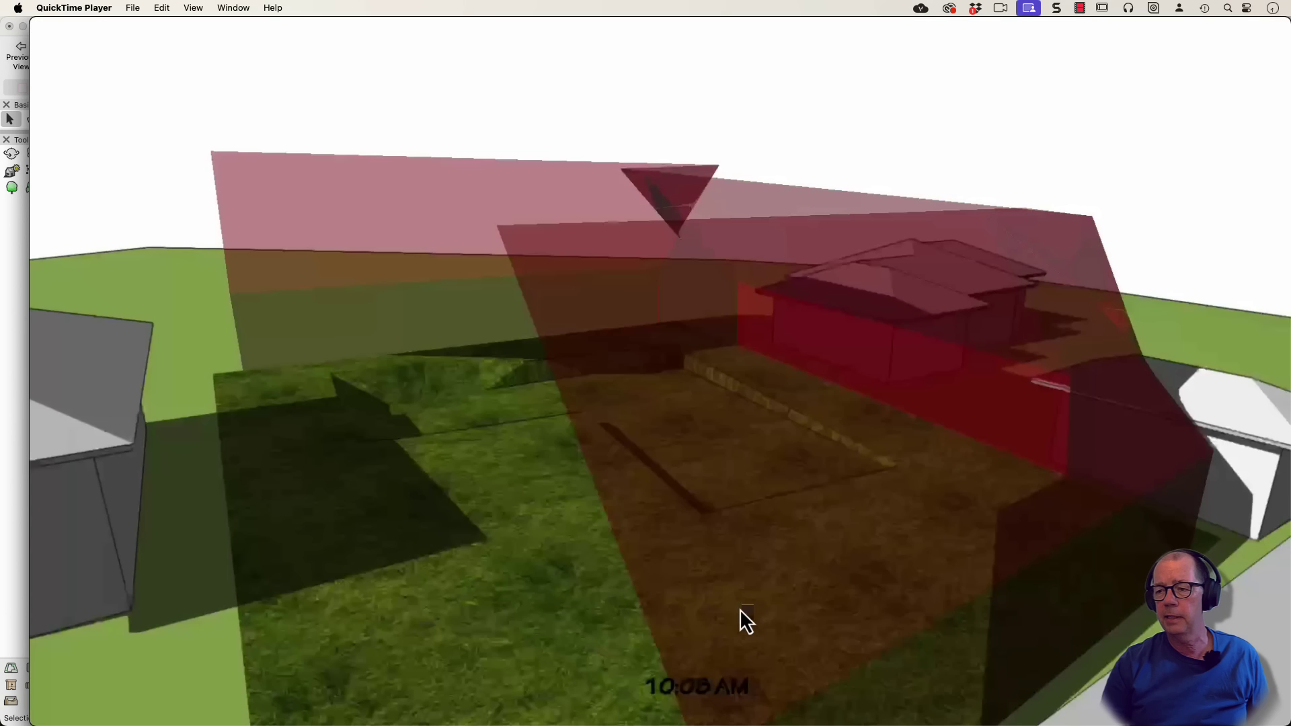
left_click_drag(691, 605, 622, 610)
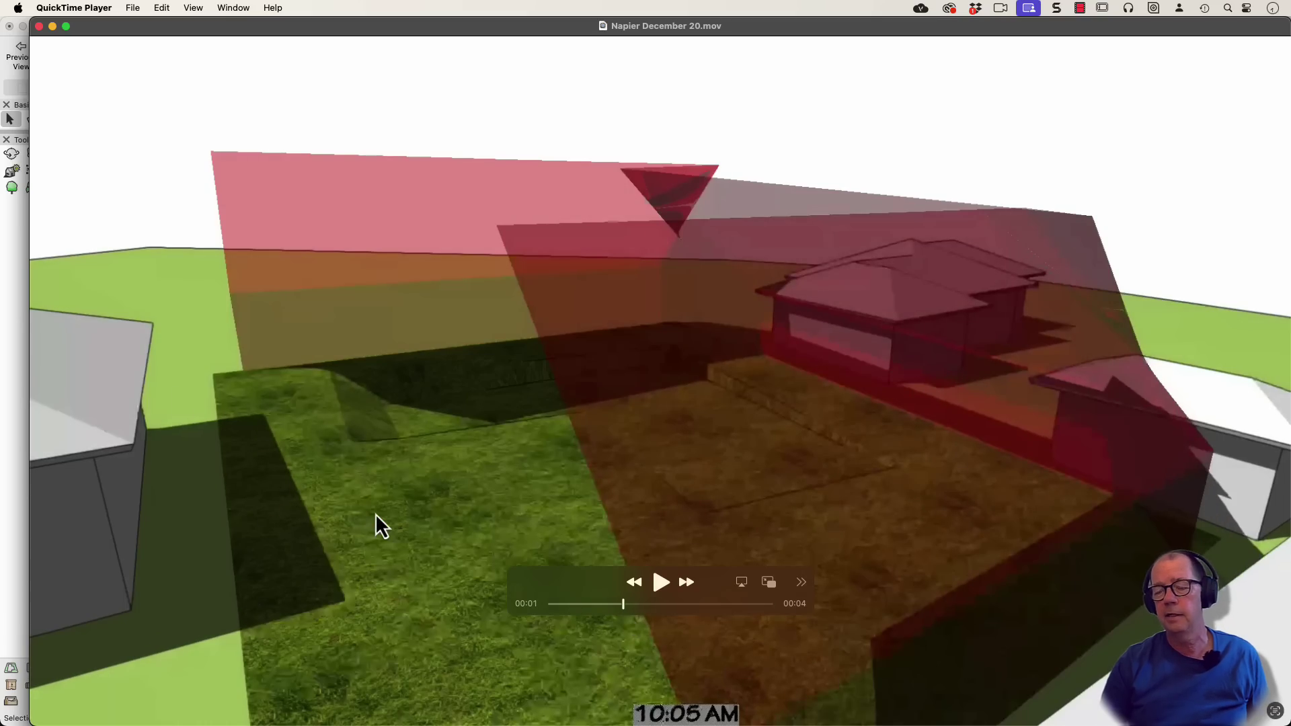
Alternate between the two paused solar animation movies to compare their mid-morning shadows on the site.
key("super+grave")
key("super+grave")
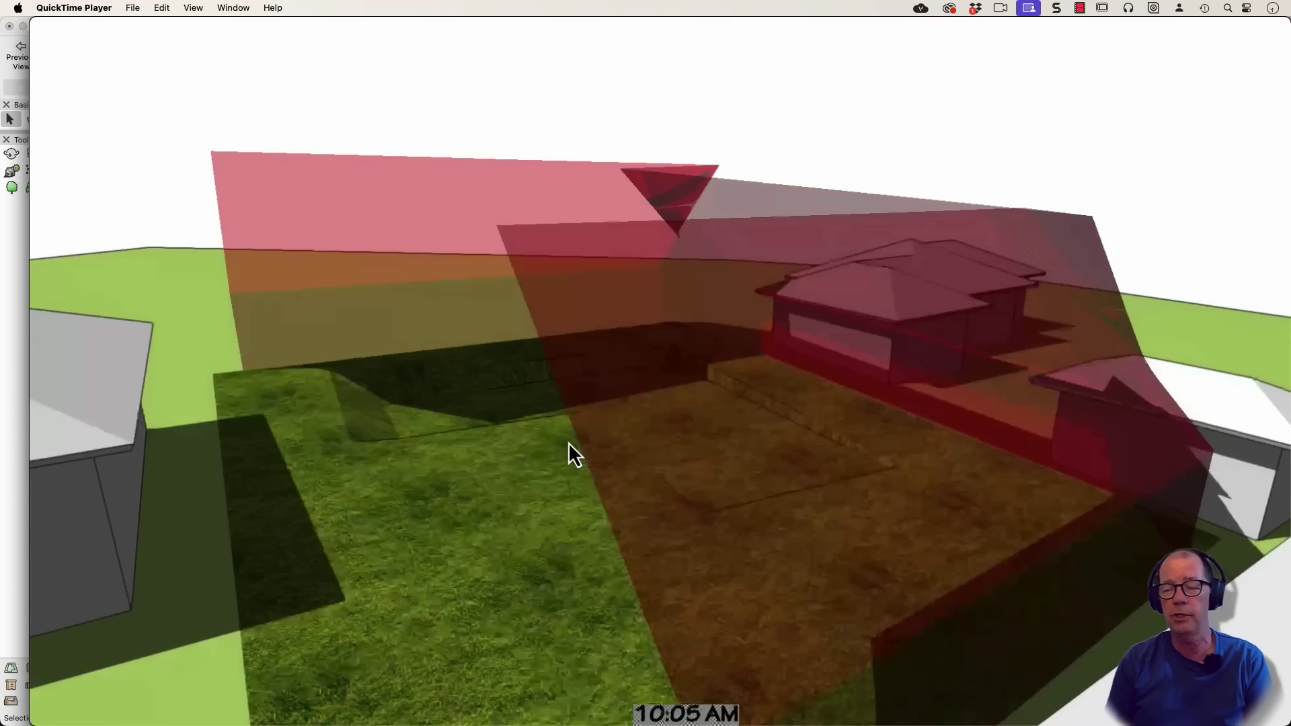
key("super+grave")
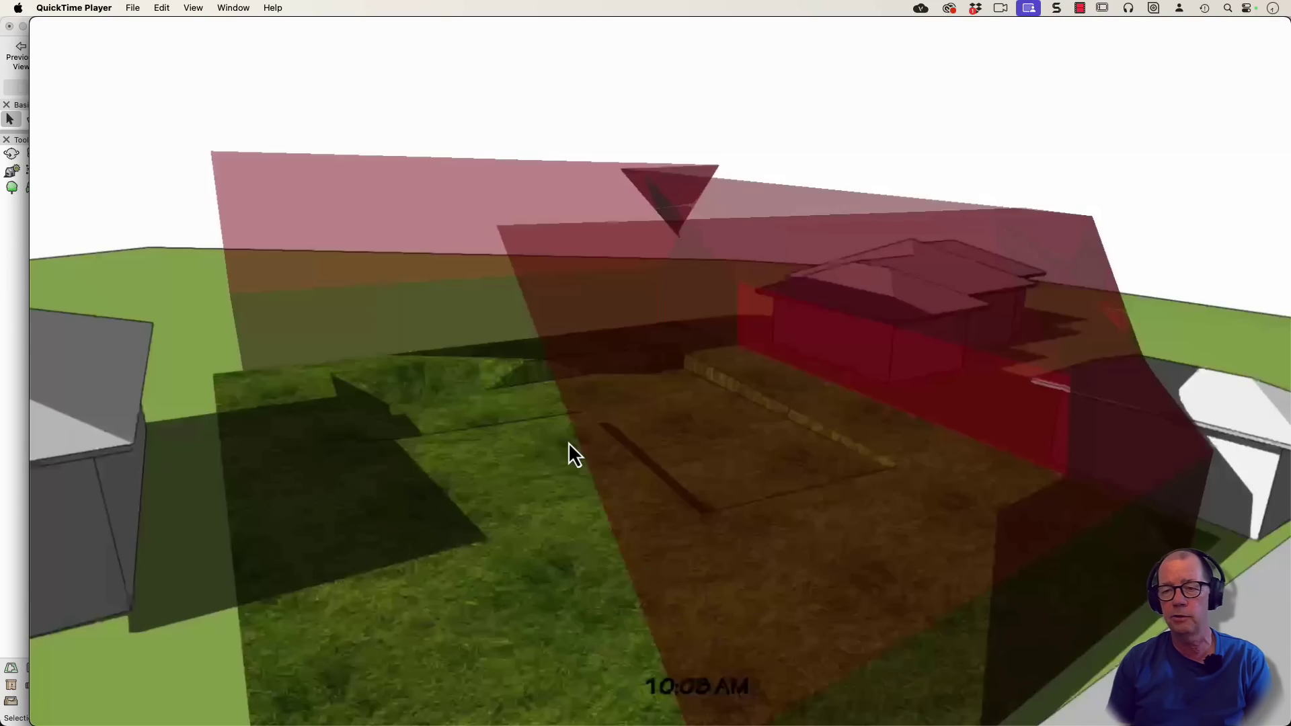